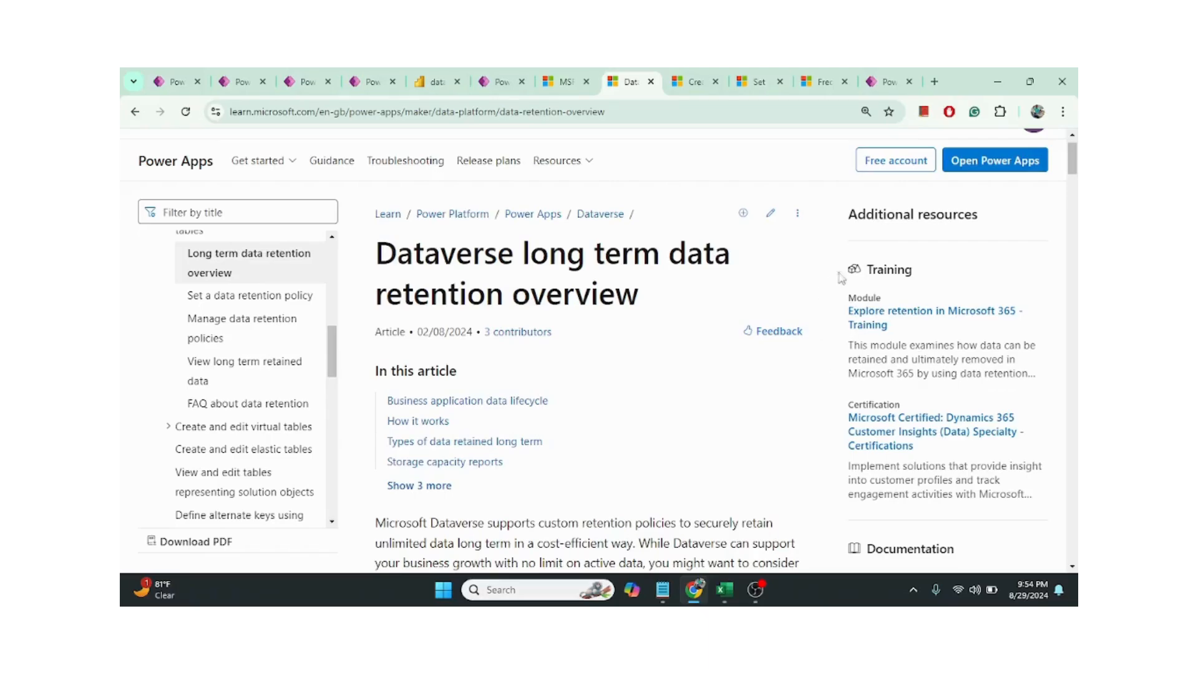
# Read through the Dataverse long term data retention overview article and bring up the Notepad outline of setup steps.
pyautogui.moveTo(1072, 159); pyautogui.dragTo(1074, 225)
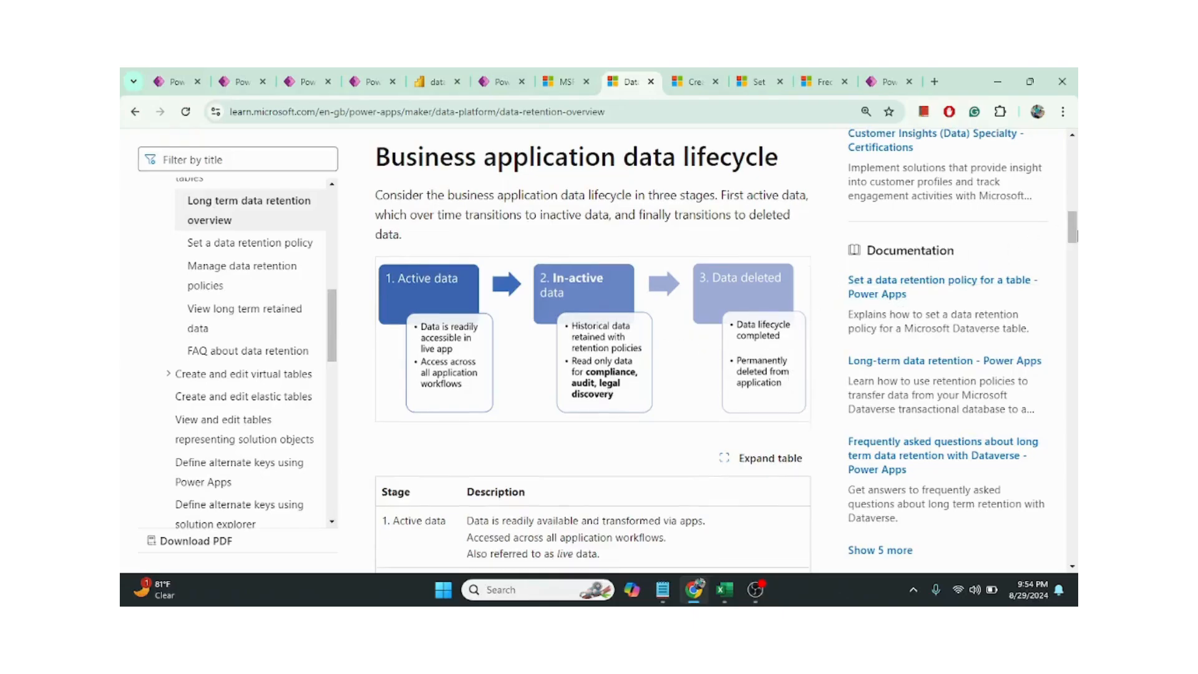
pyautogui.moveTo(1075, 232); pyautogui.dragTo(1075, 304)
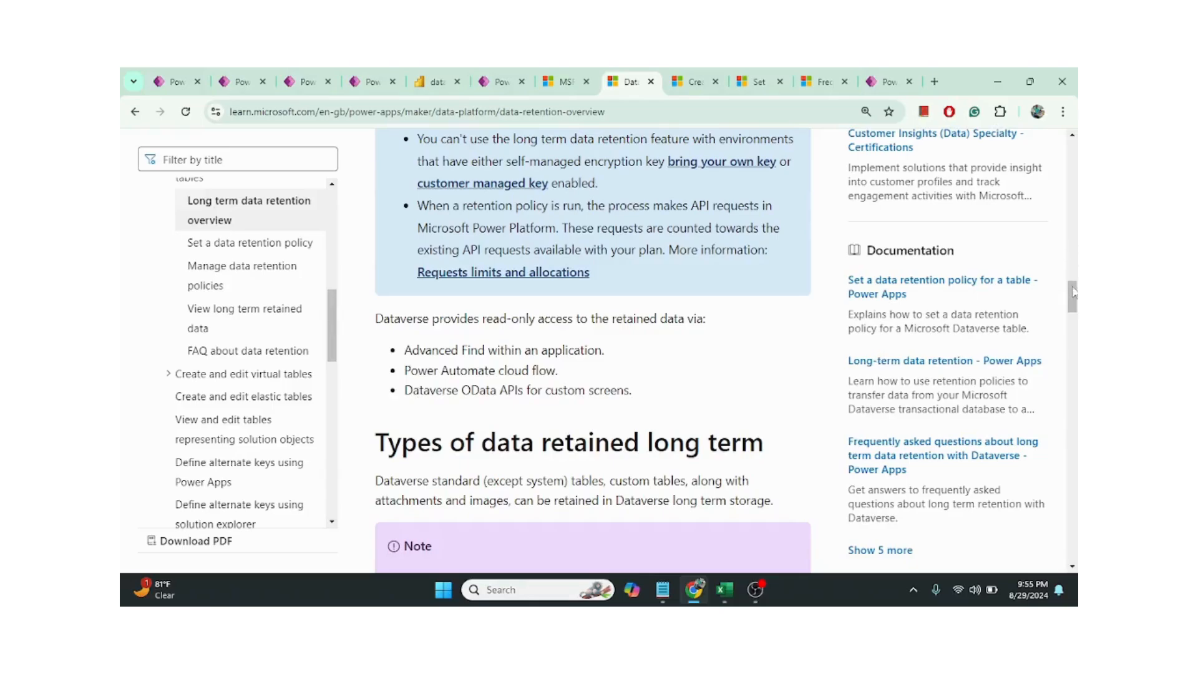
pyautogui.moveTo(1076, 304); pyautogui.dragTo(1076, 341)
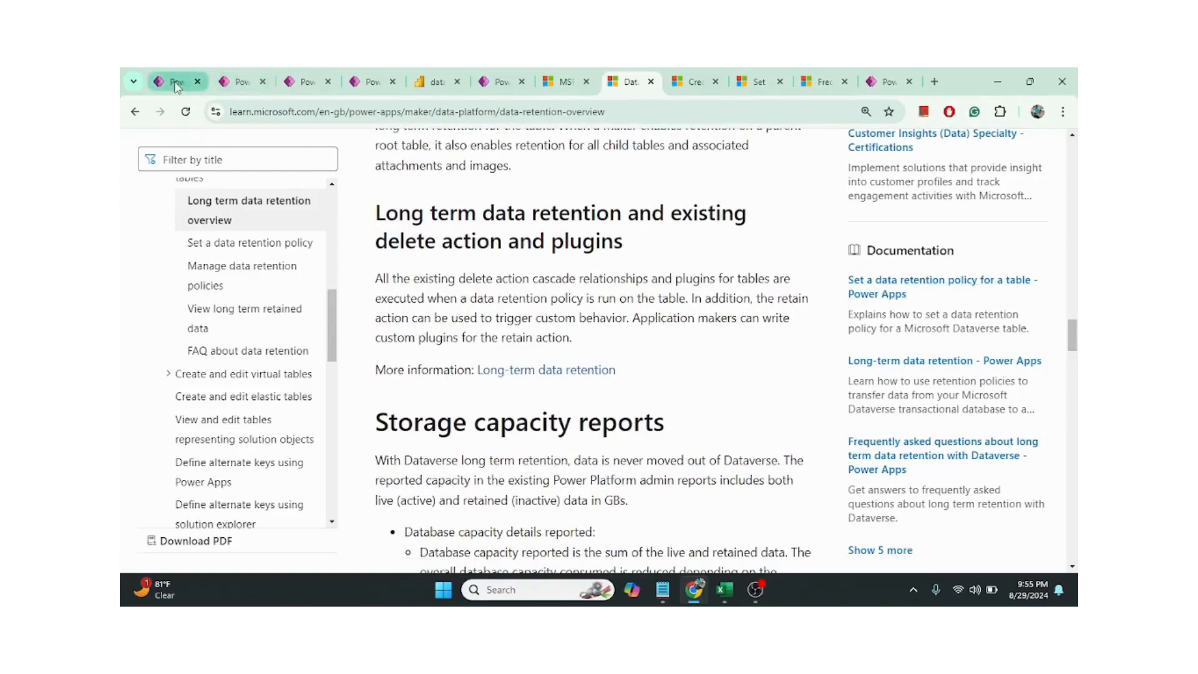
pyautogui.click(664, 593)
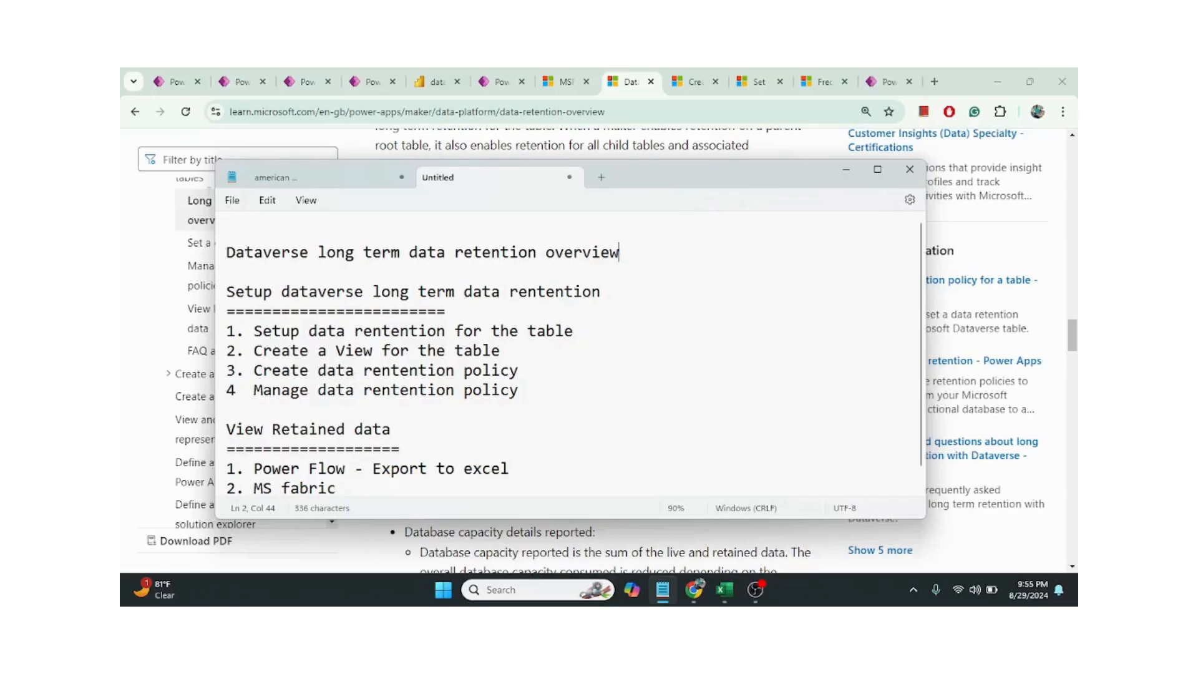
# Switch to the ConversationTranscript table in Power Apps and check the long term retention option in its advanced properties, leaving them unsaved.
pyautogui.click(167, 74)
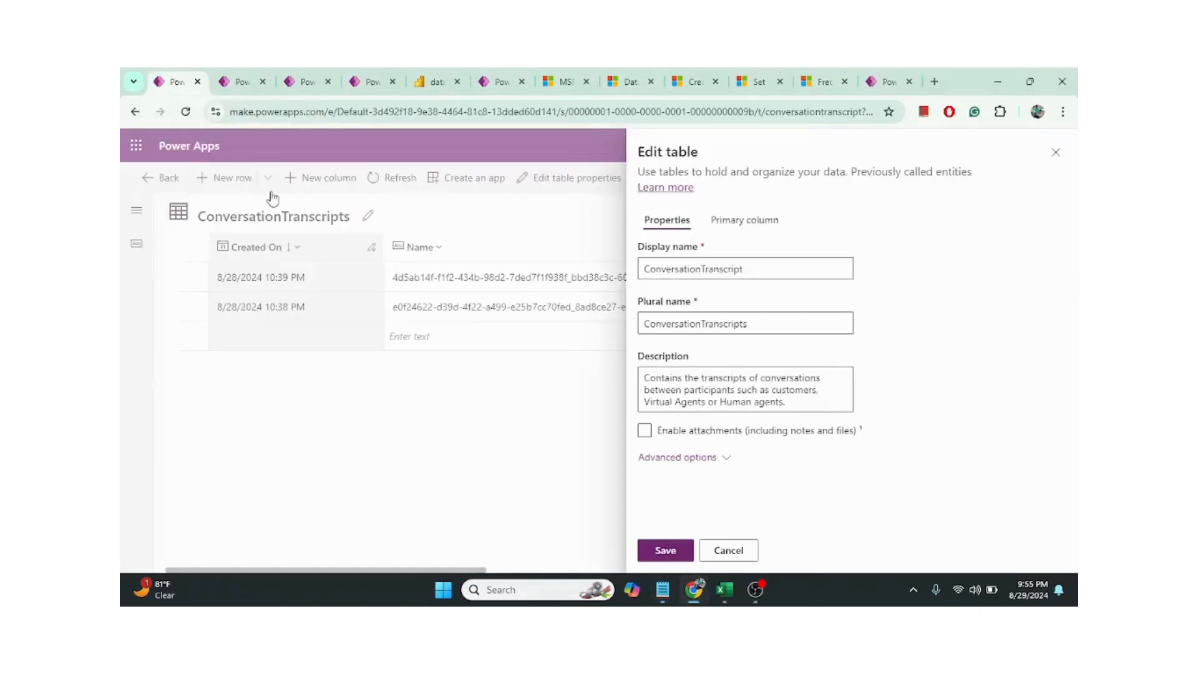
pyautogui.click(1055, 152)
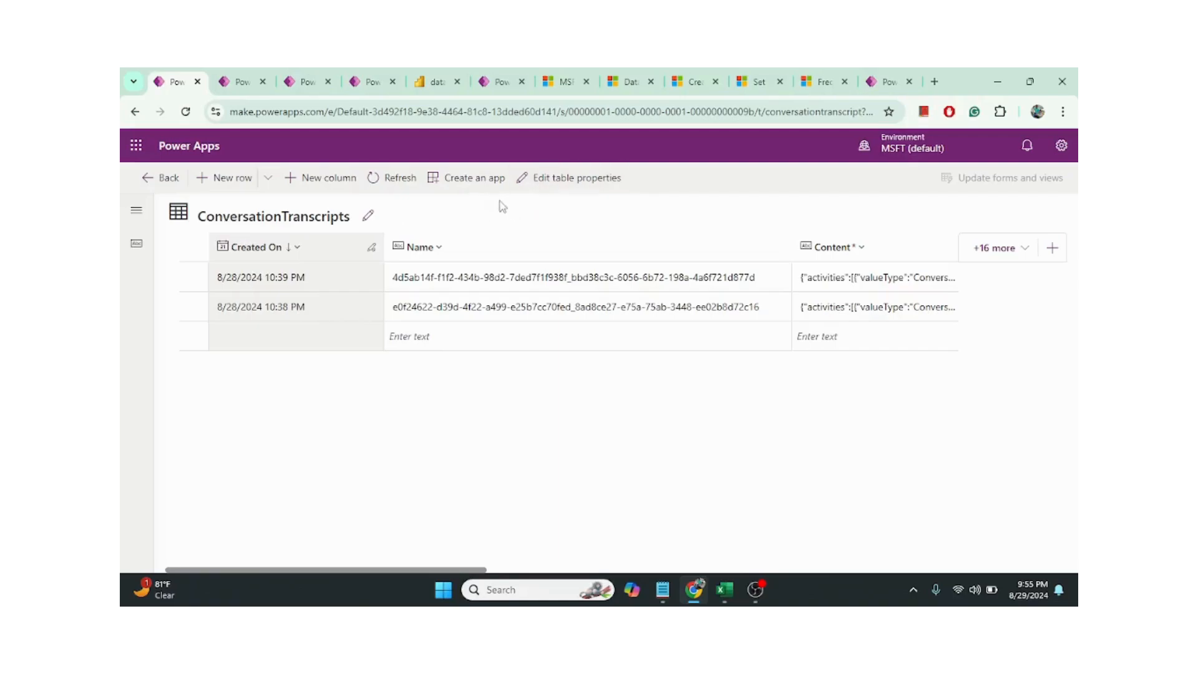
pyautogui.click(551, 187)
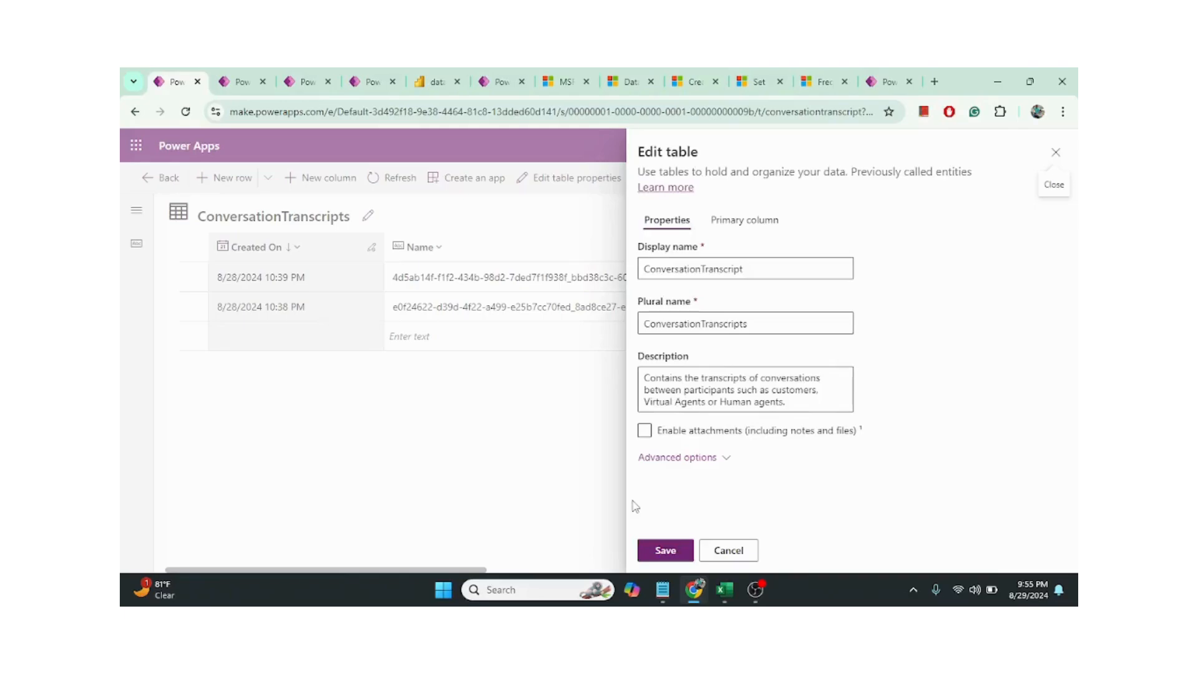
pyautogui.click(682, 460)
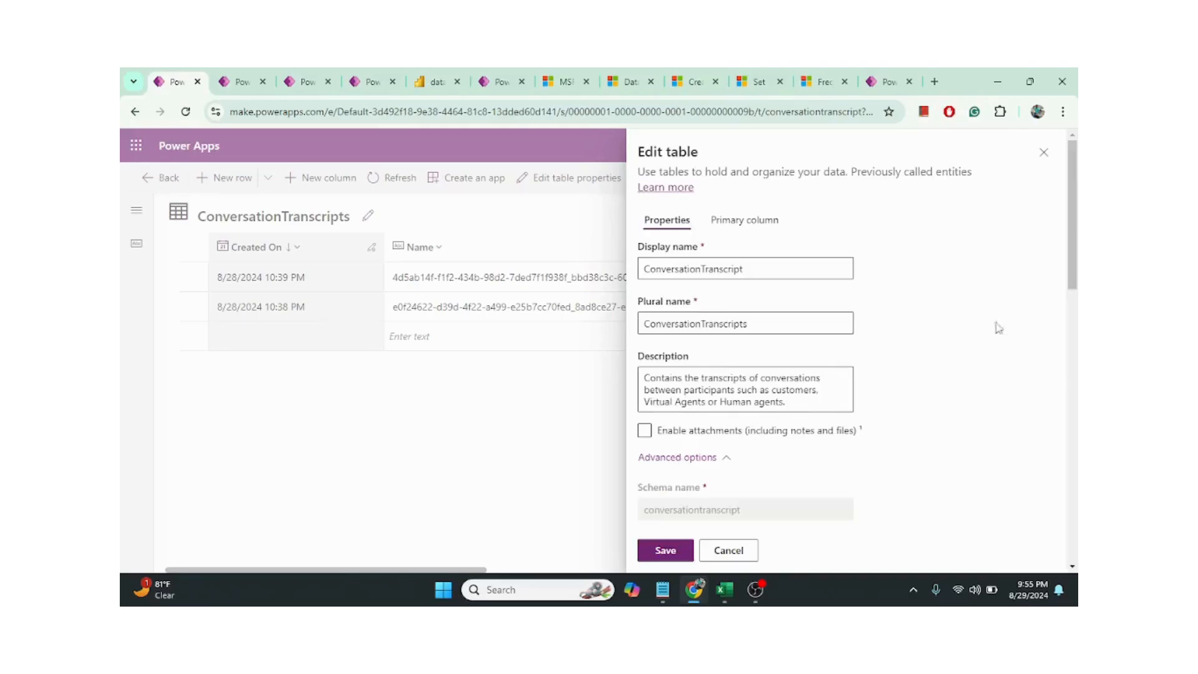
pyautogui.scroll(-3, 1074, 324)
pyautogui.scroll(-10, 1076, 324)
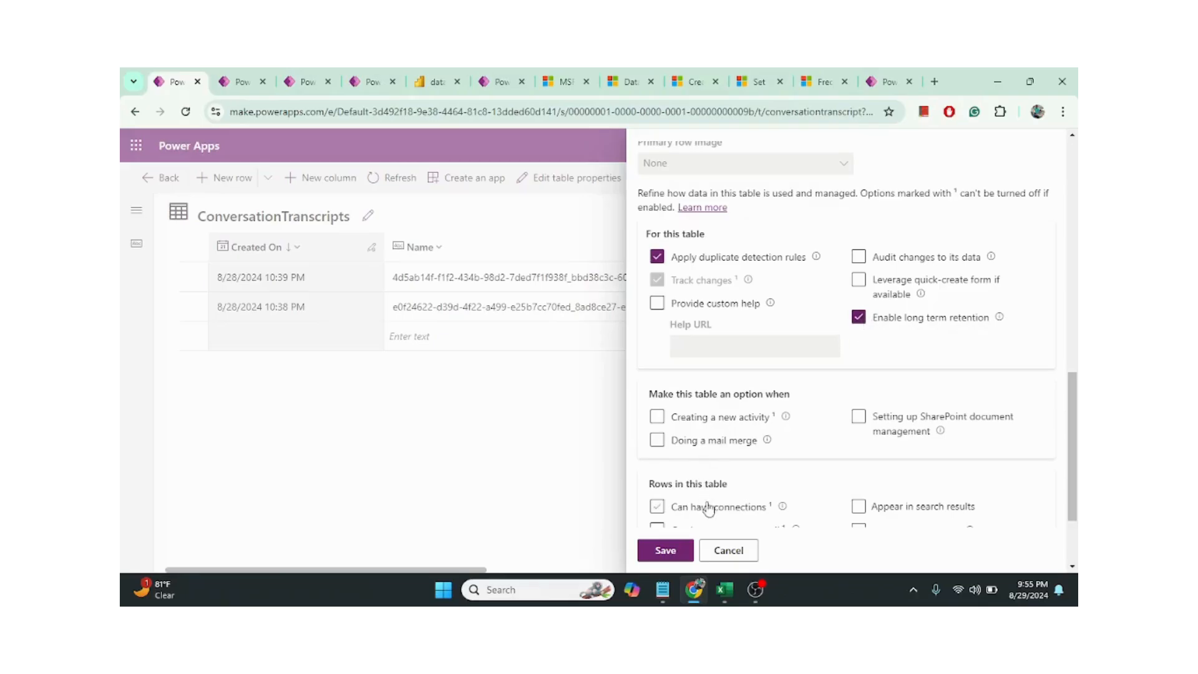
pyautogui.click(727, 551)
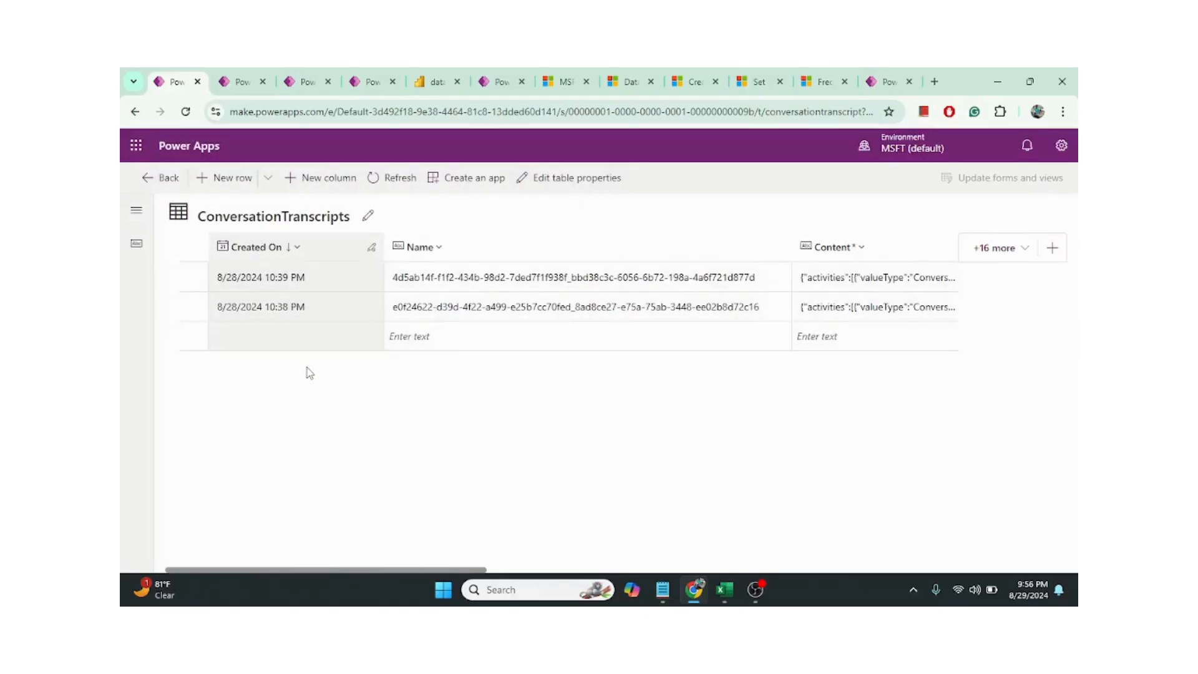
# Create a new view named "test view" for the ConversationTranscript table.
pyautogui.click(228, 74)
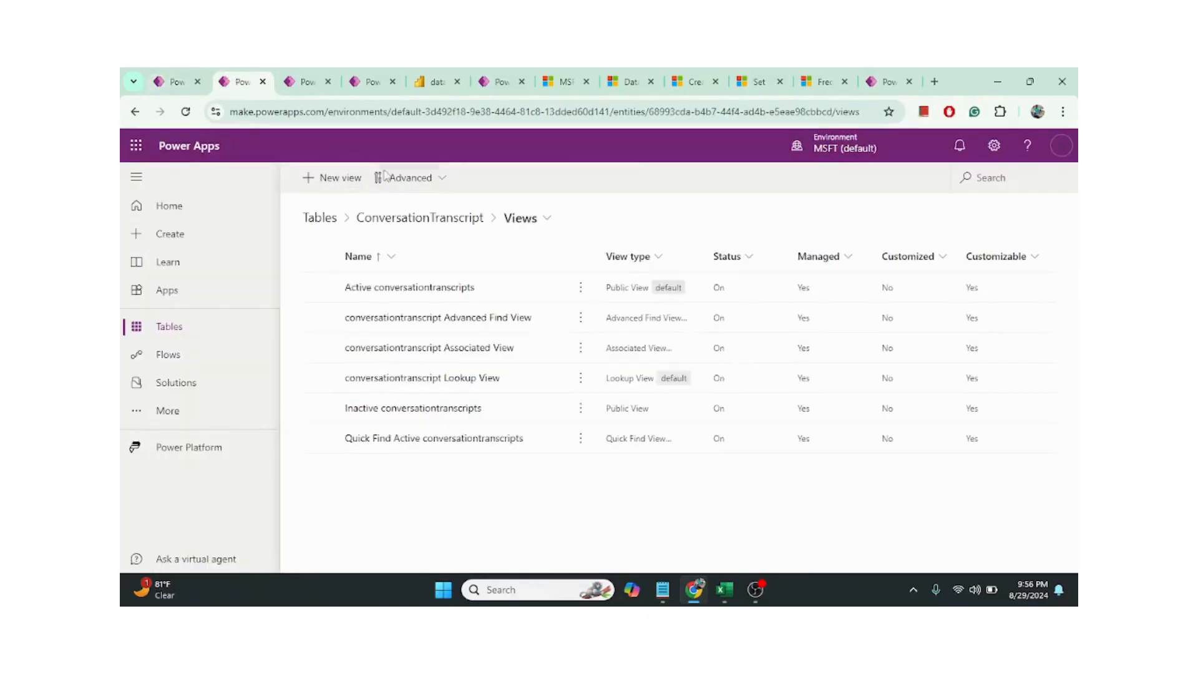
pyautogui.click(431, 218)
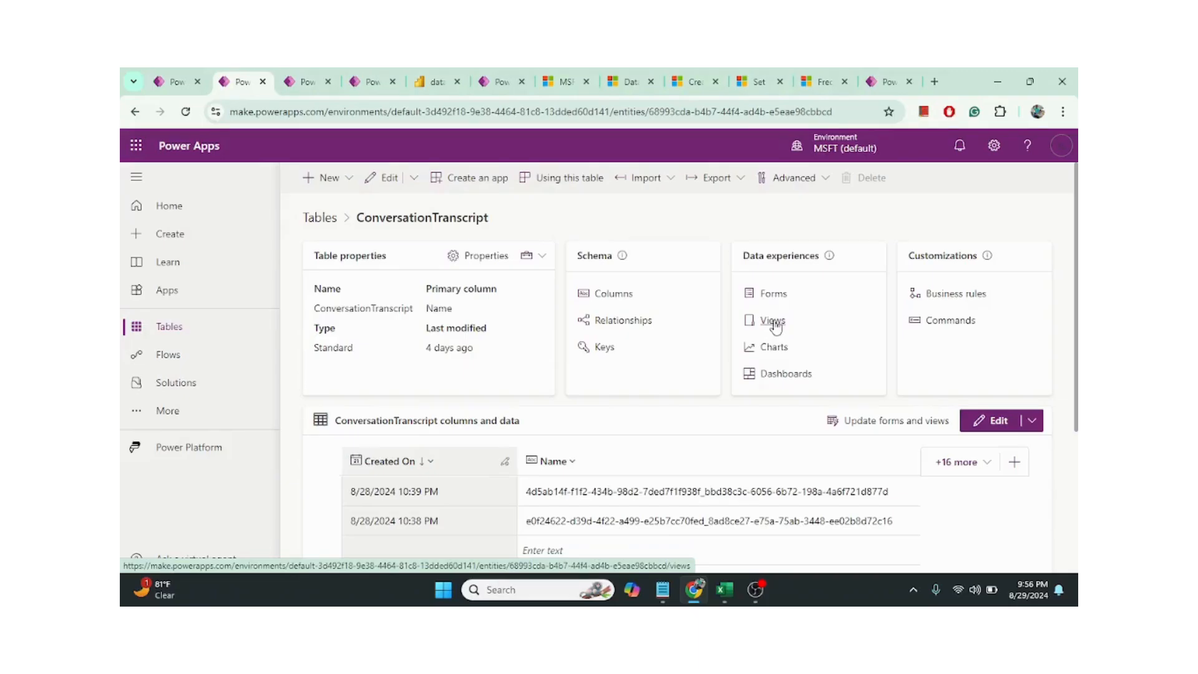
pyautogui.click(776, 327)
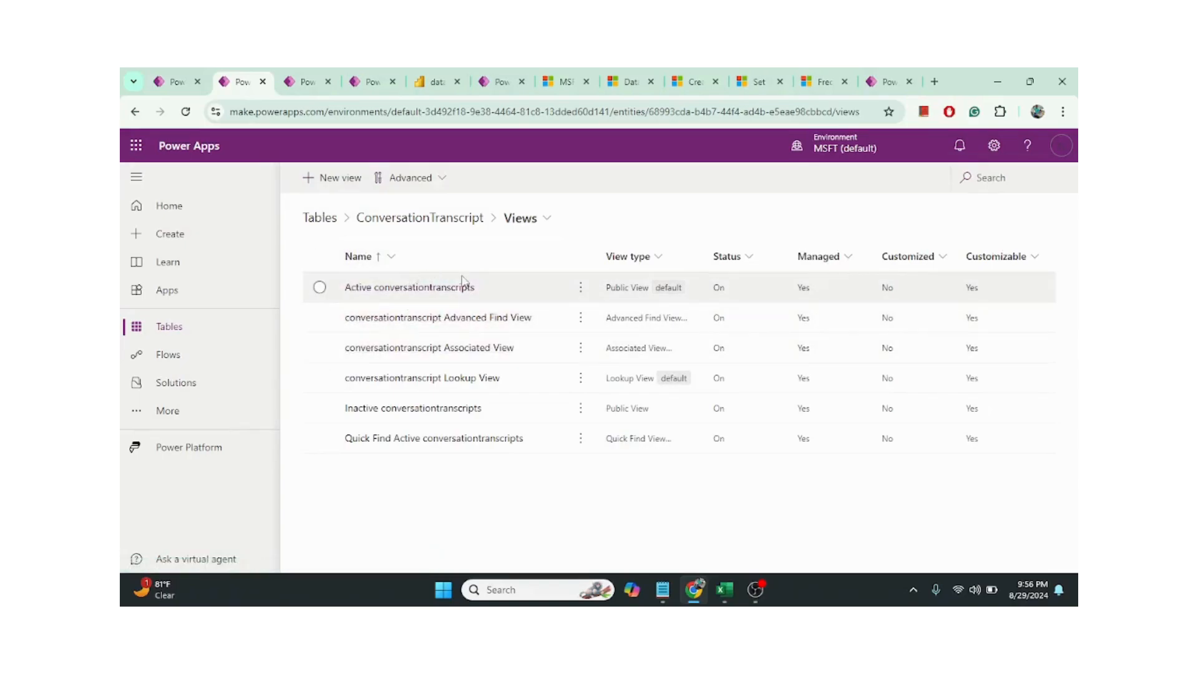
pyautogui.click(337, 183)
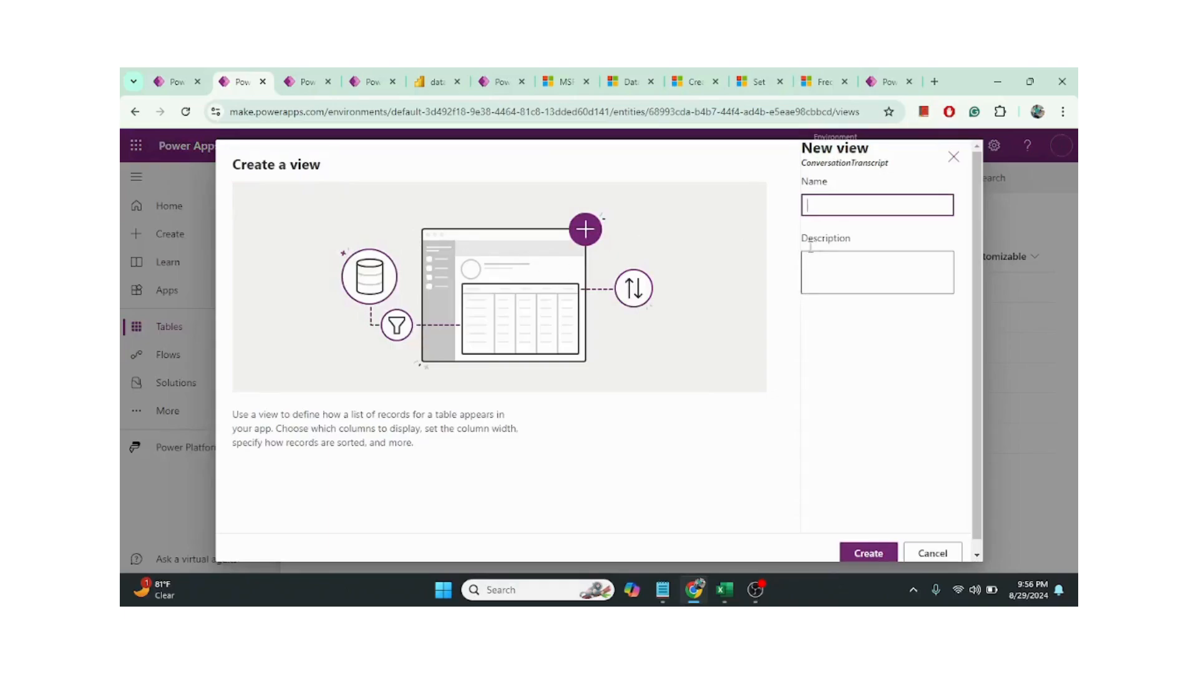
pyautogui.write('test view')
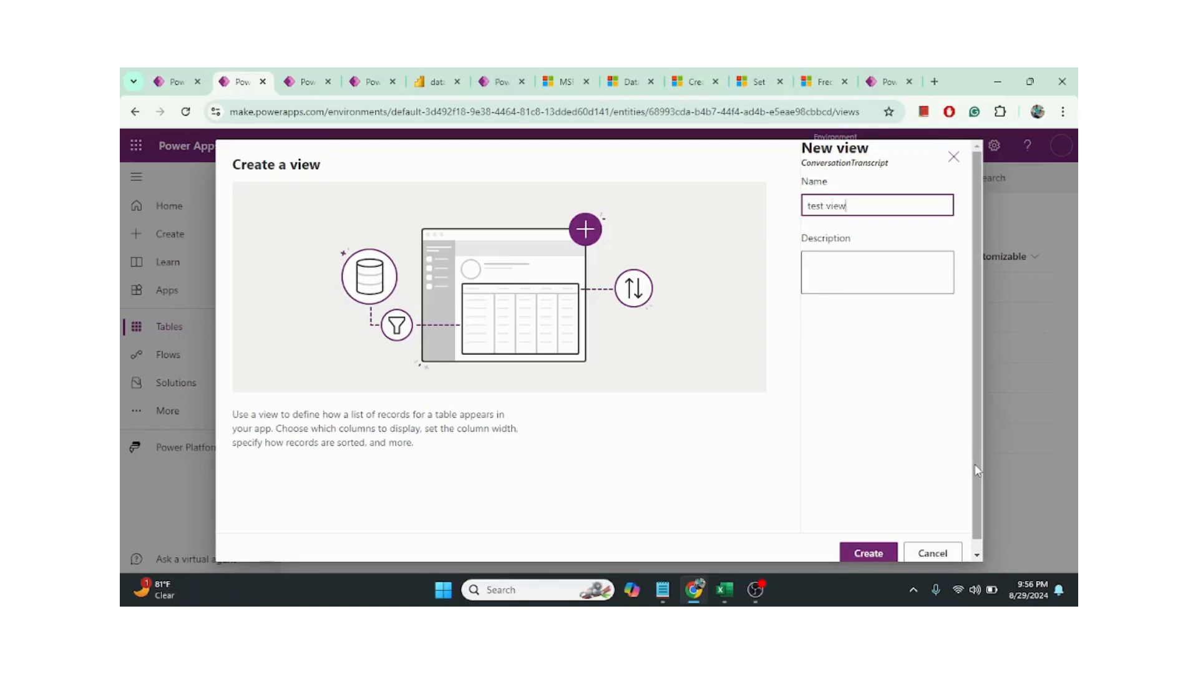
pyautogui.click(864, 553)
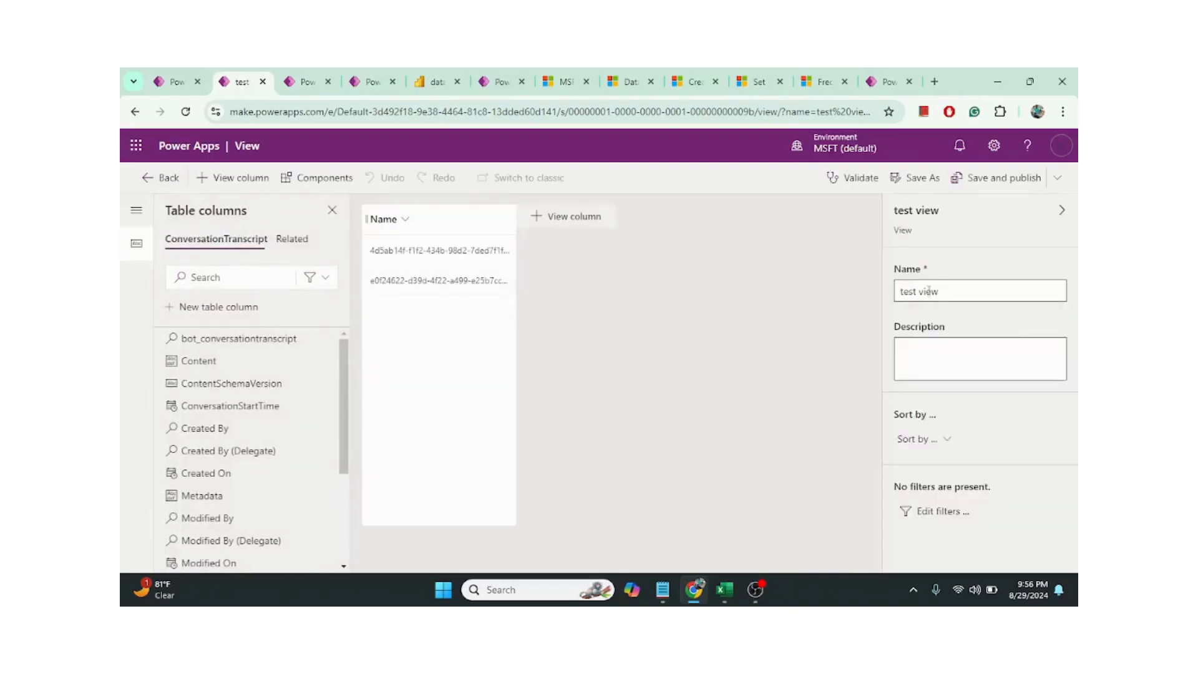
# Look over the sorting and filter options of the test view and add the Content column to it.
pyautogui.click(919, 440)
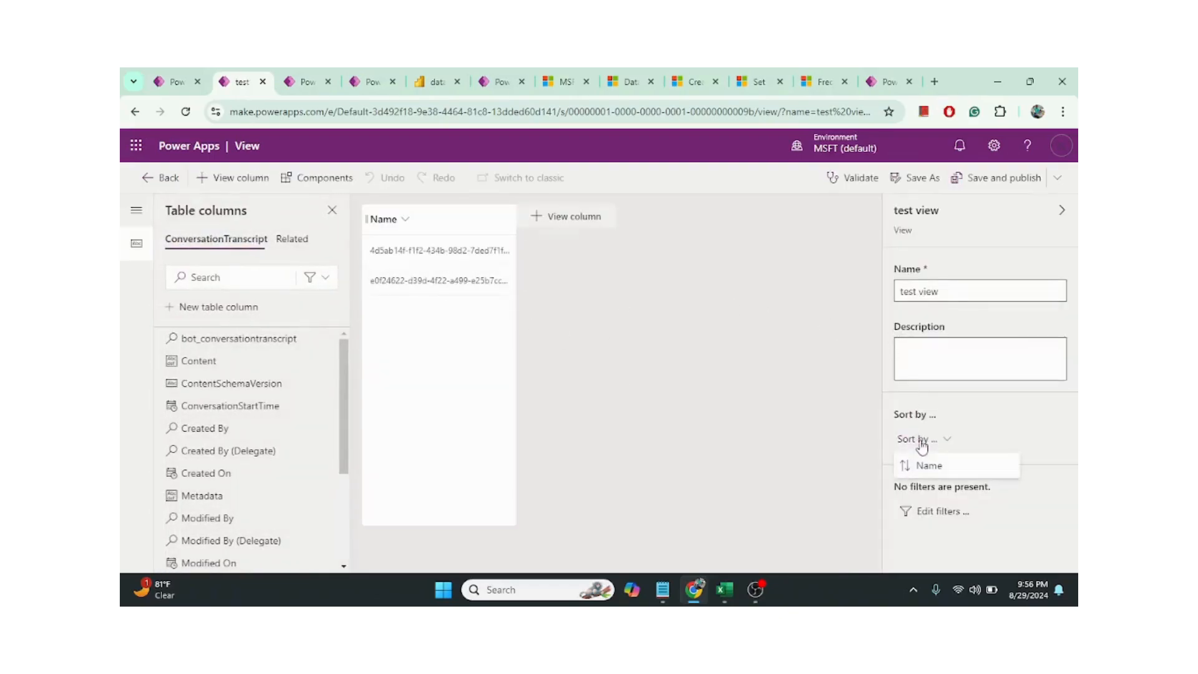
pyautogui.click(937, 512)
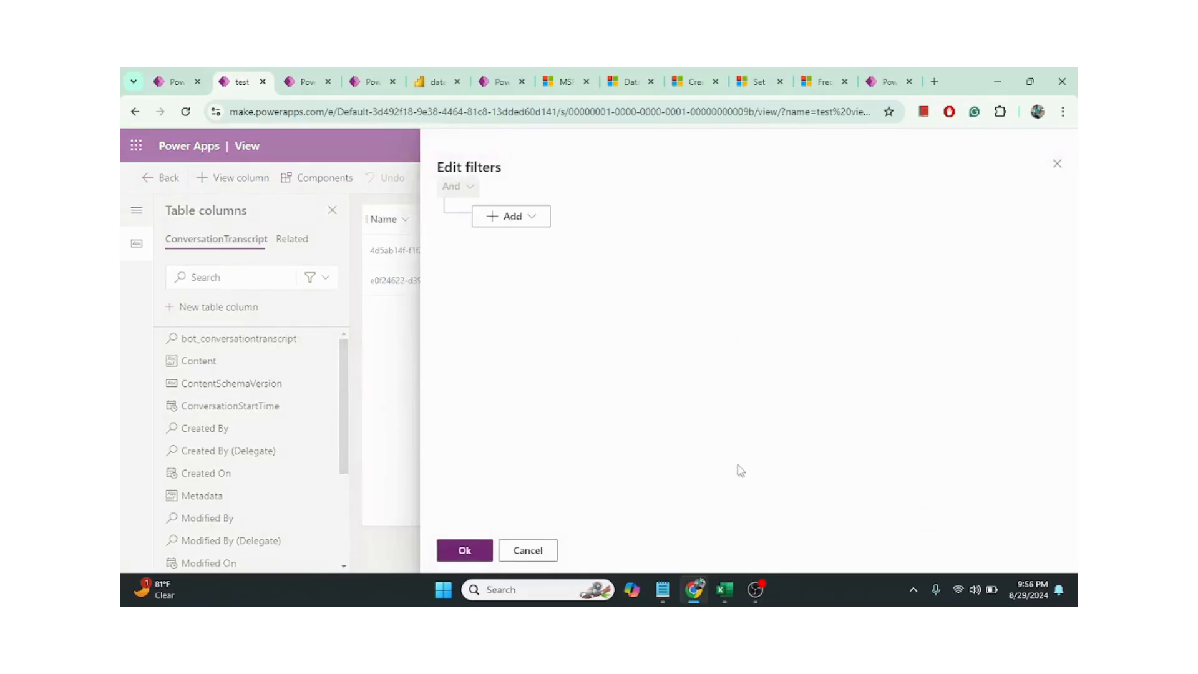
pyautogui.click(526, 556)
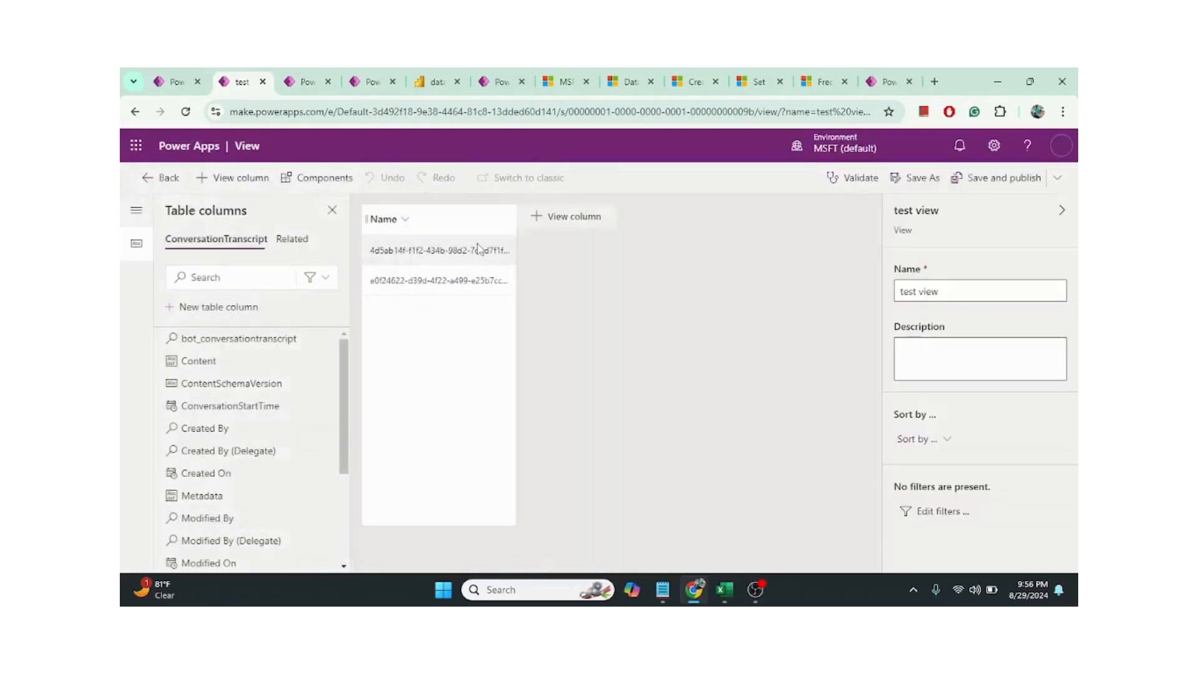
pyautogui.click(556, 219)
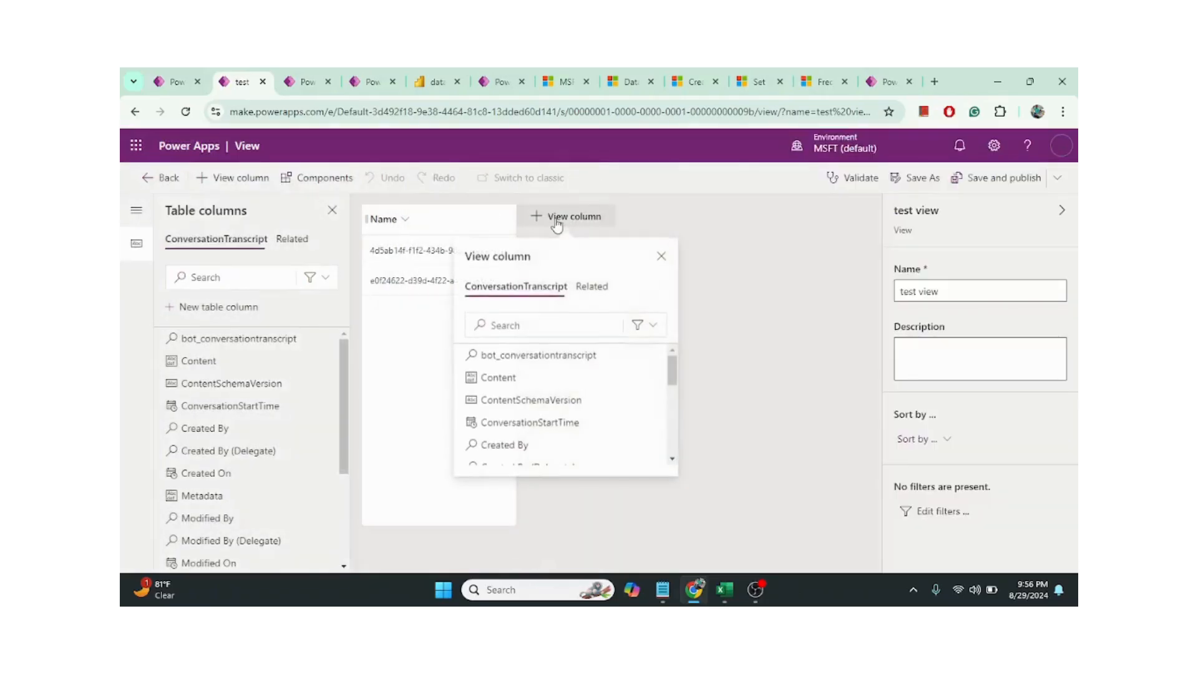
pyautogui.click(490, 380)
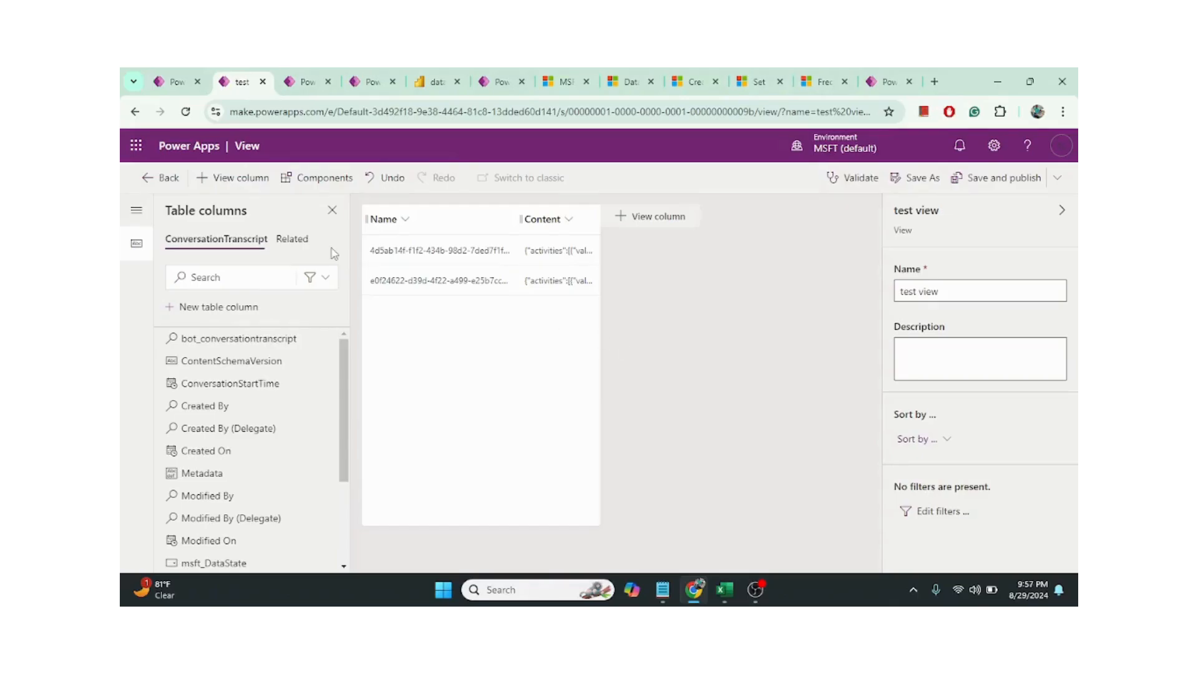
# Go to the environment's Retention Policies page through the full list of Power Apps features.
pyautogui.click(312, 78)
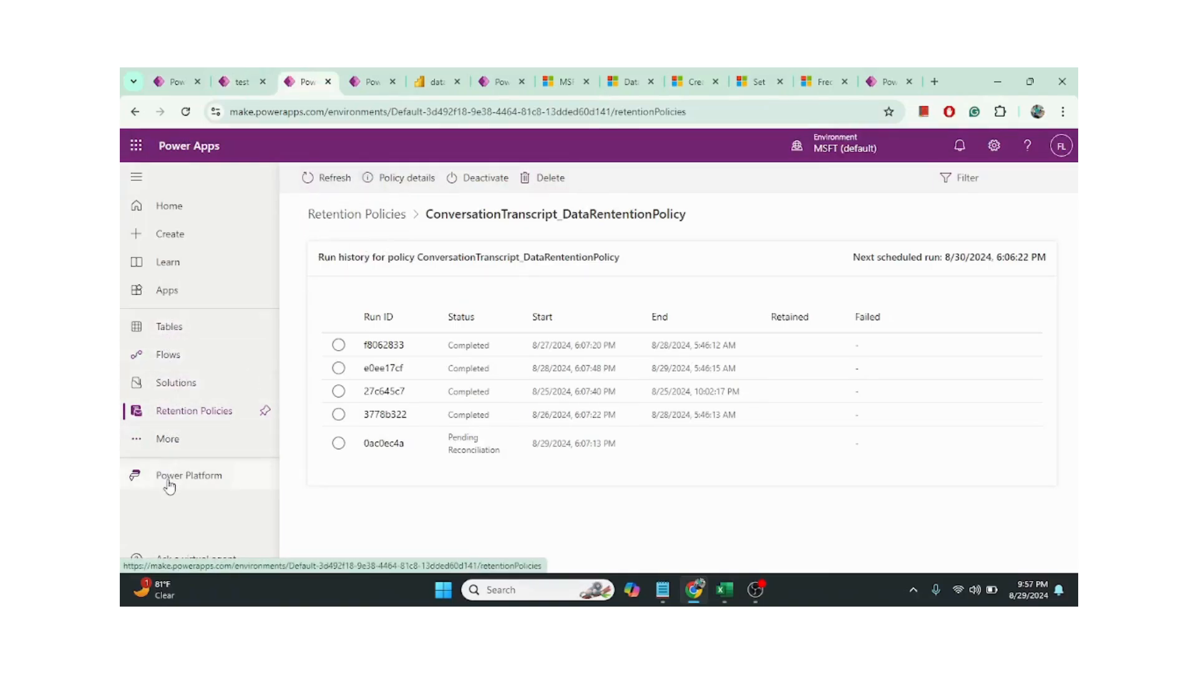
pyautogui.click(166, 440)
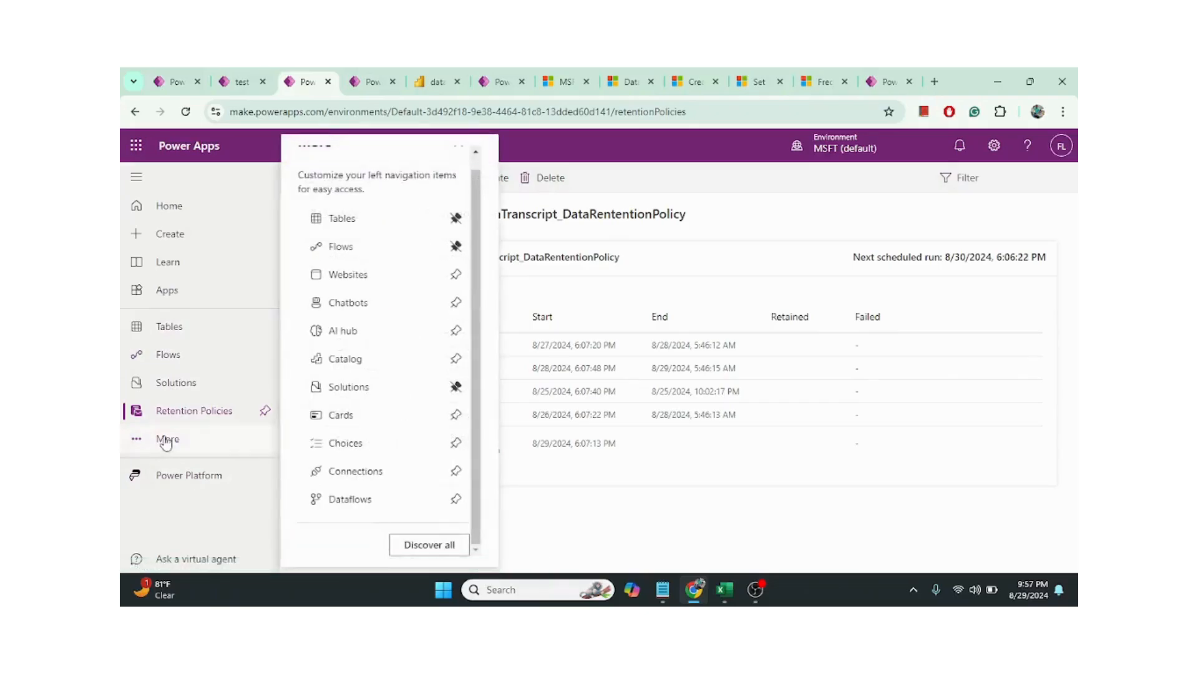
pyautogui.click(399, 549)
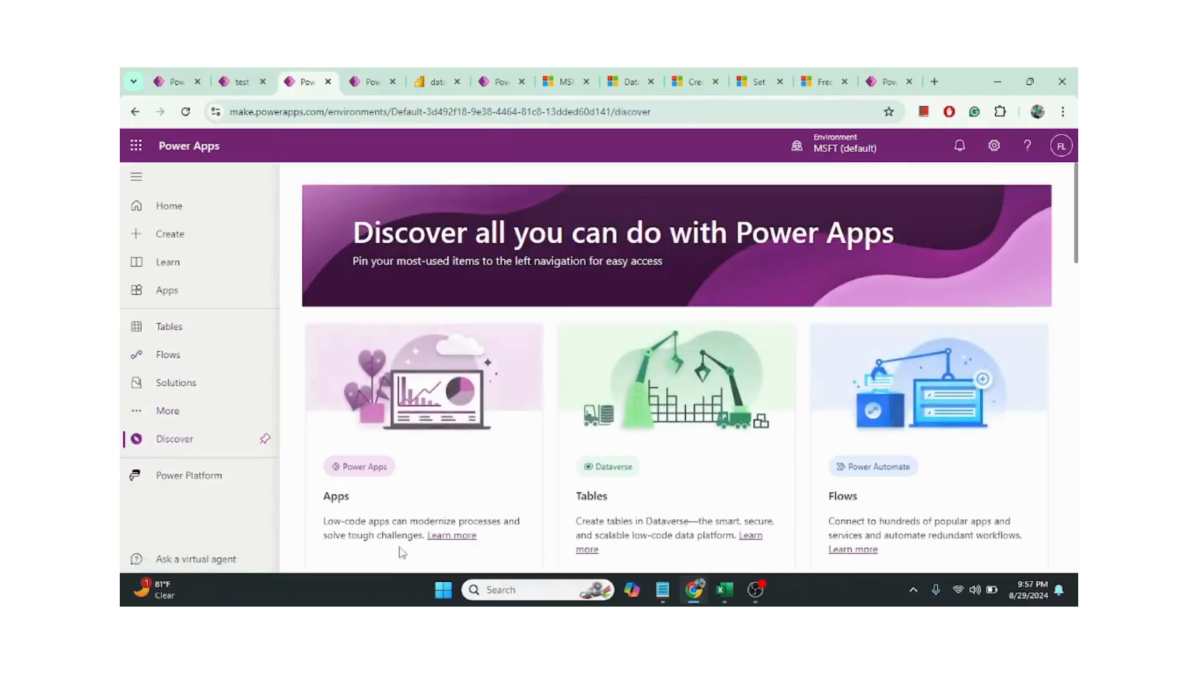
pyautogui.scroll(-10, 1075, 268)
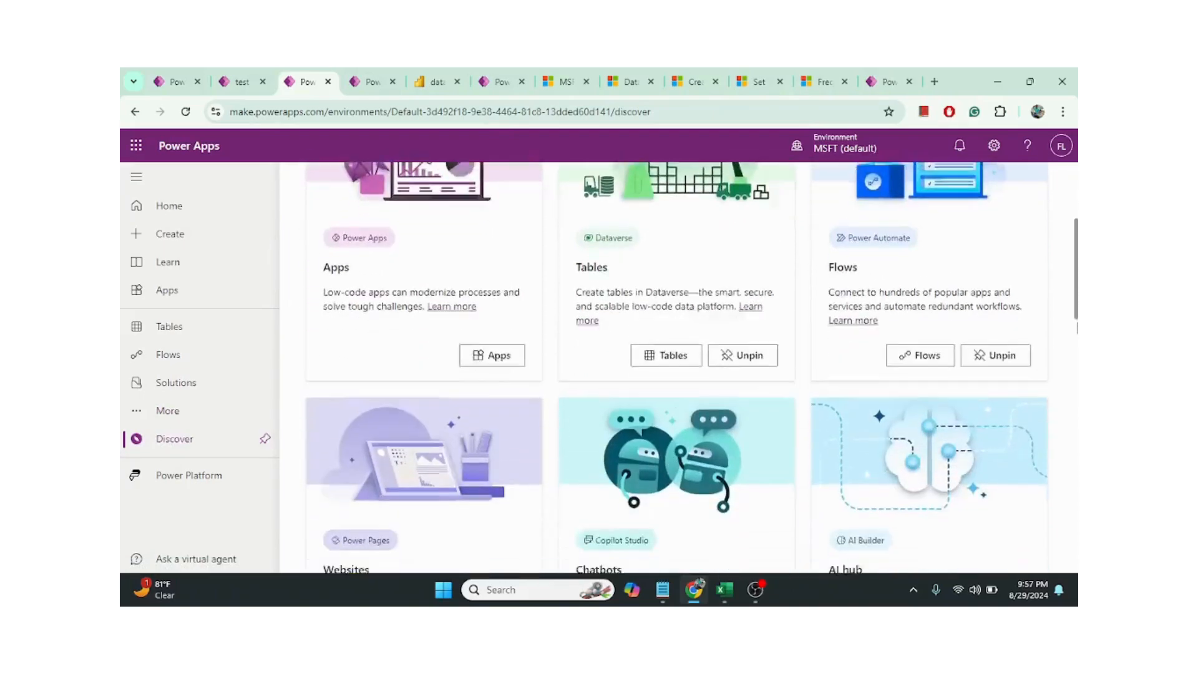
pyautogui.scroll(-5, 693, 368)
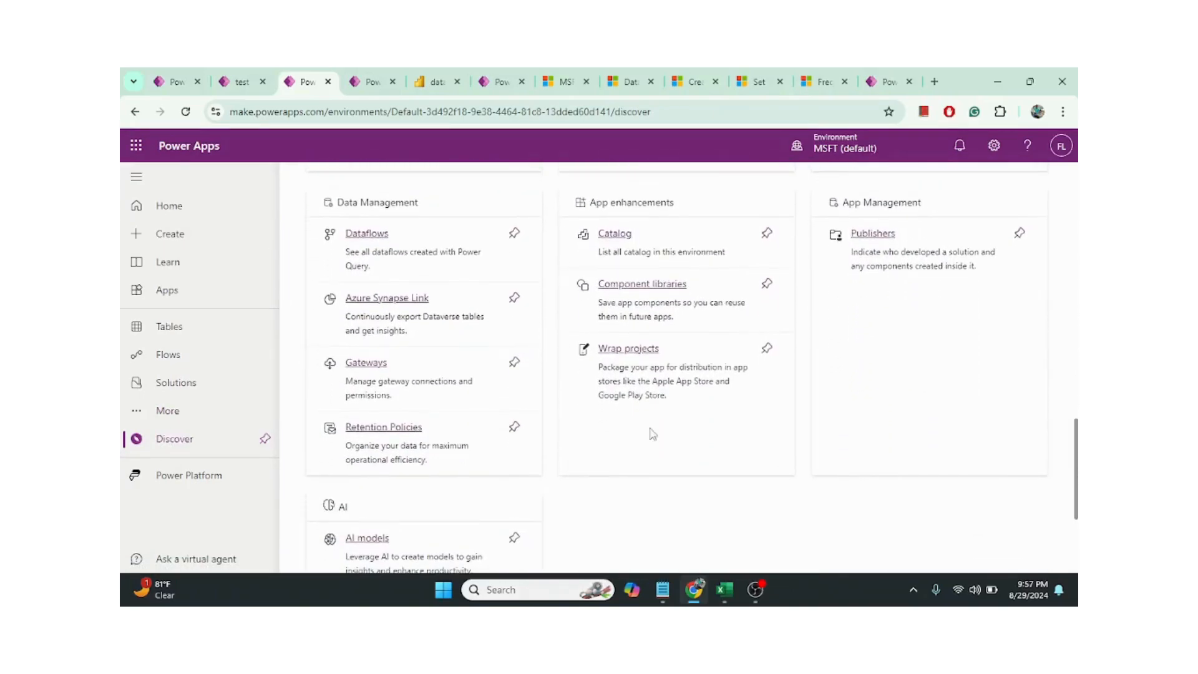
pyautogui.click(376, 429)
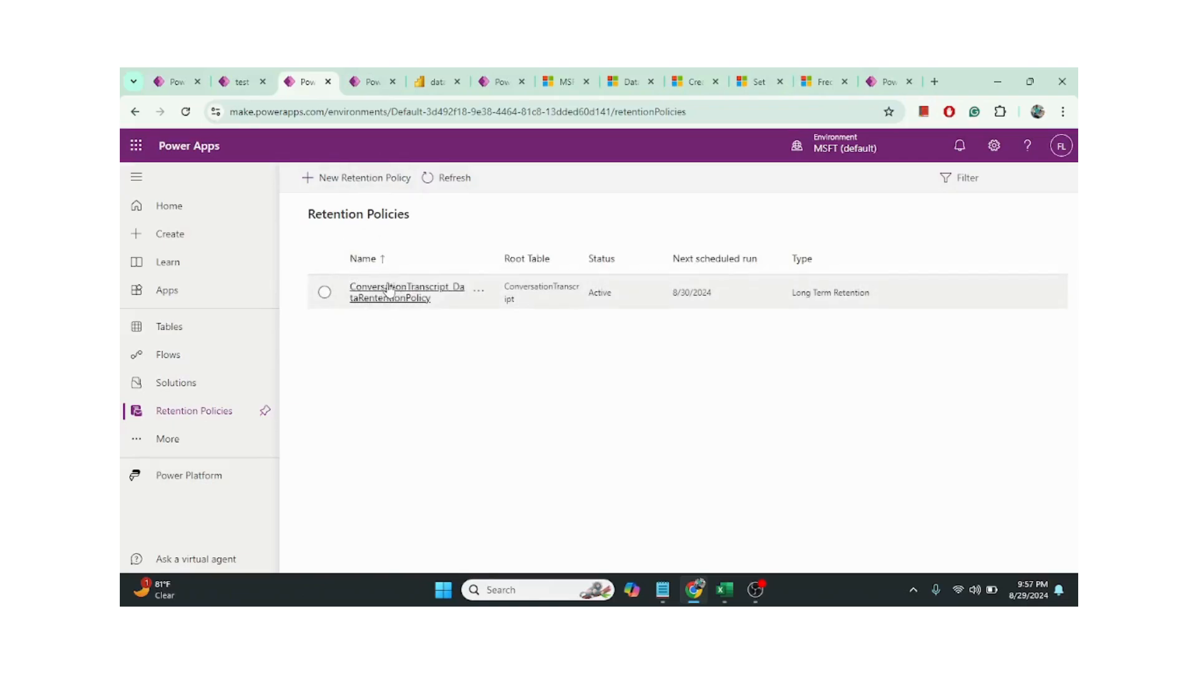
# Start a new retention policy for the ConversationTranscript table and name it ConversationTranscript_DataRententionPolicy.
pyautogui.click(334, 187)
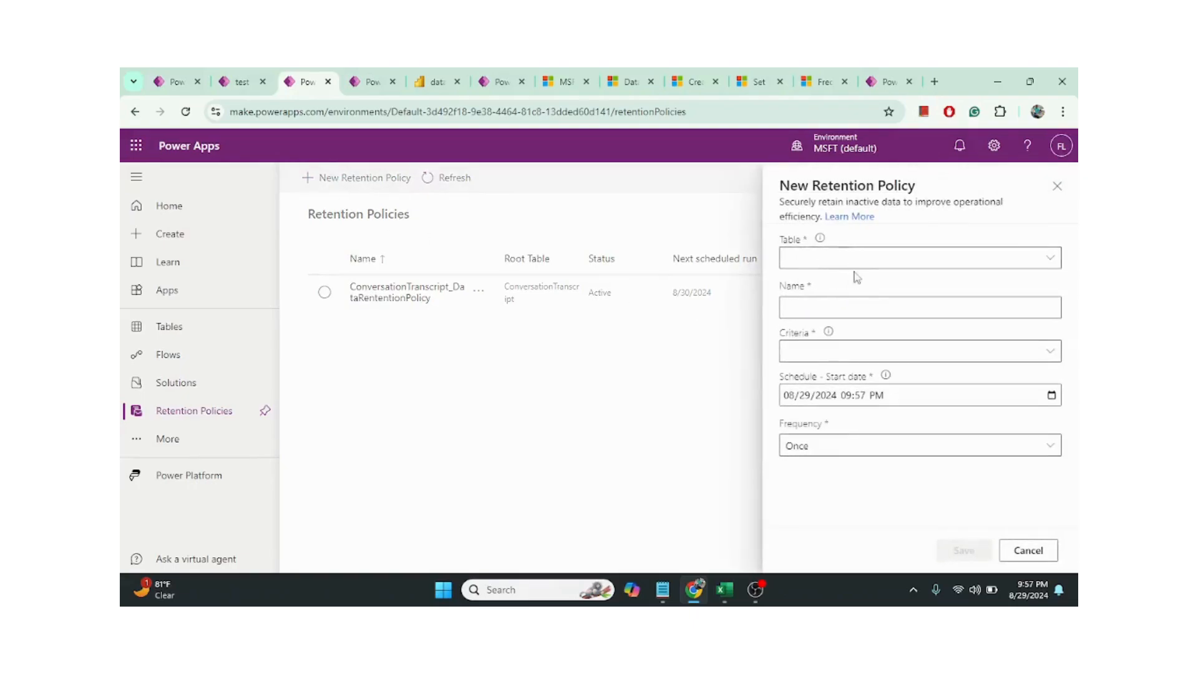
pyautogui.click(836, 255)
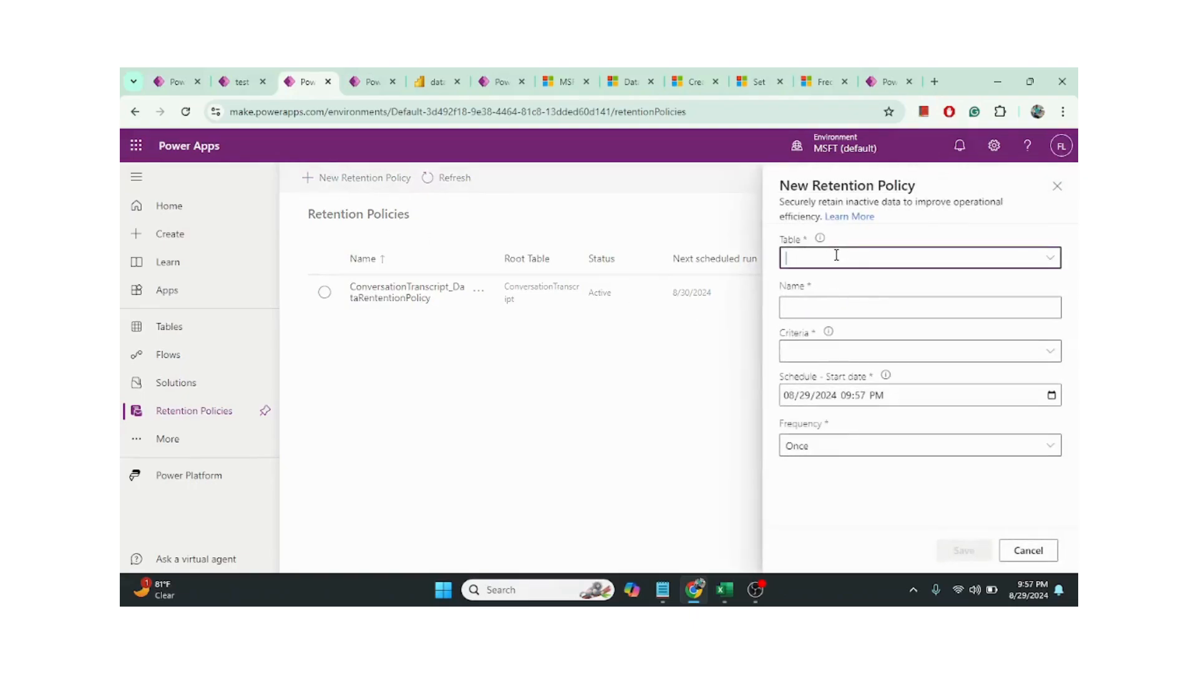
pyautogui.click(1048, 258)
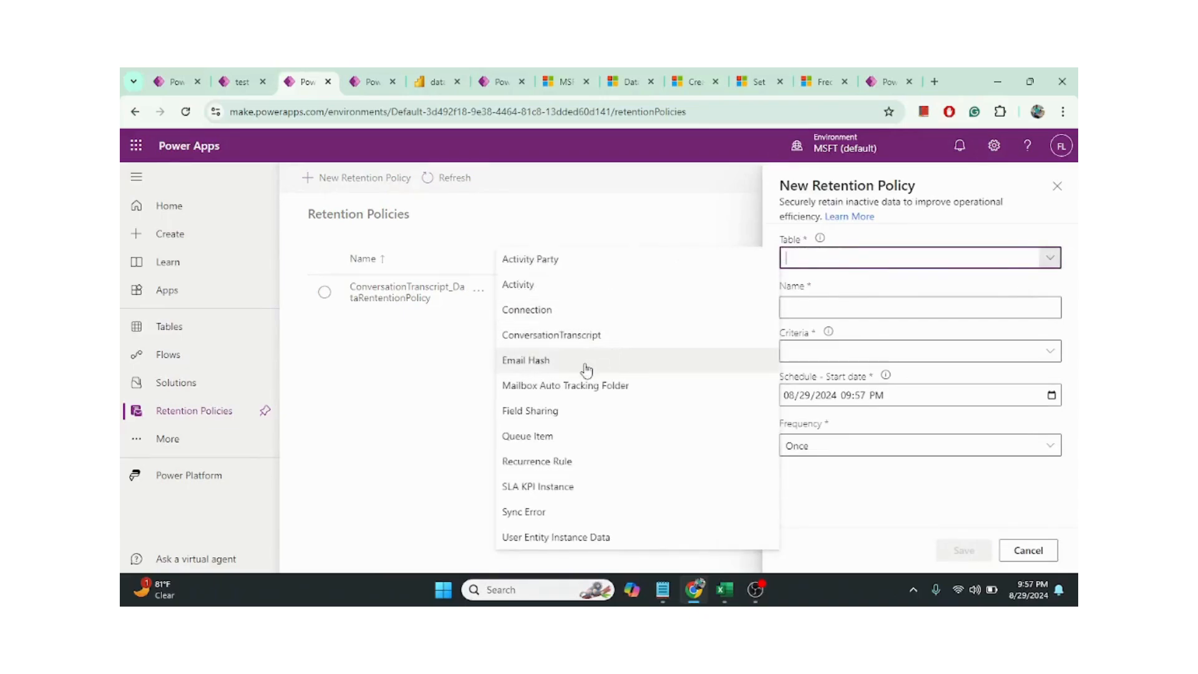
pyautogui.click(540, 343)
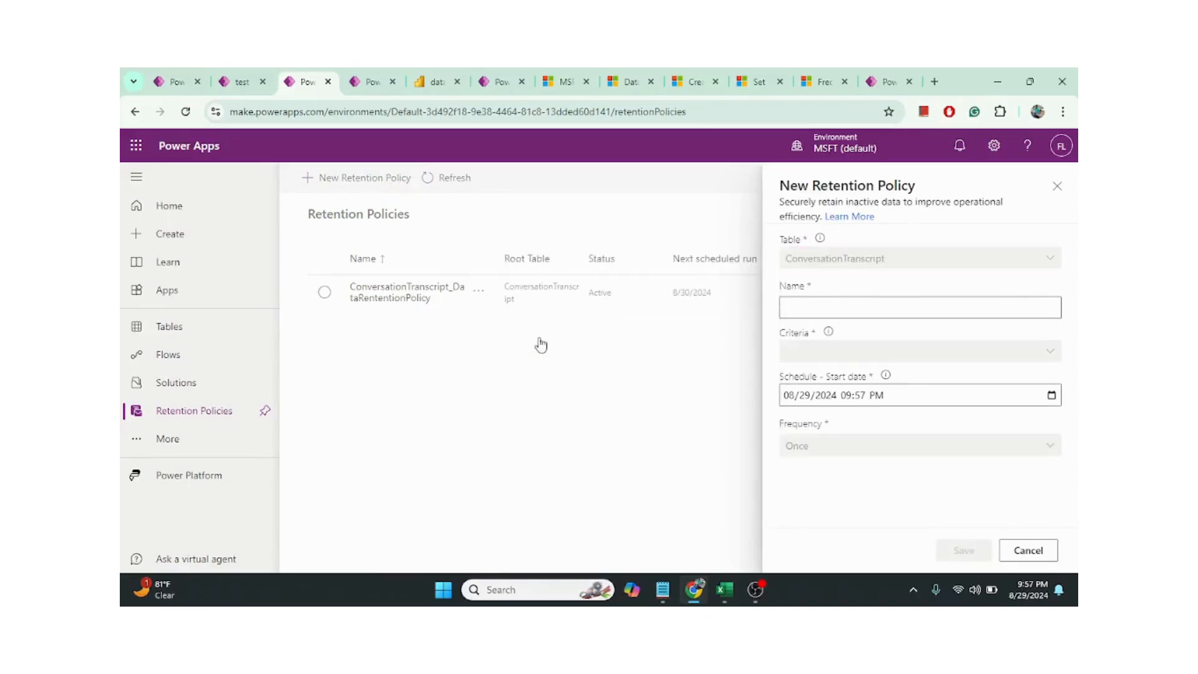
pyautogui.click(803, 304)
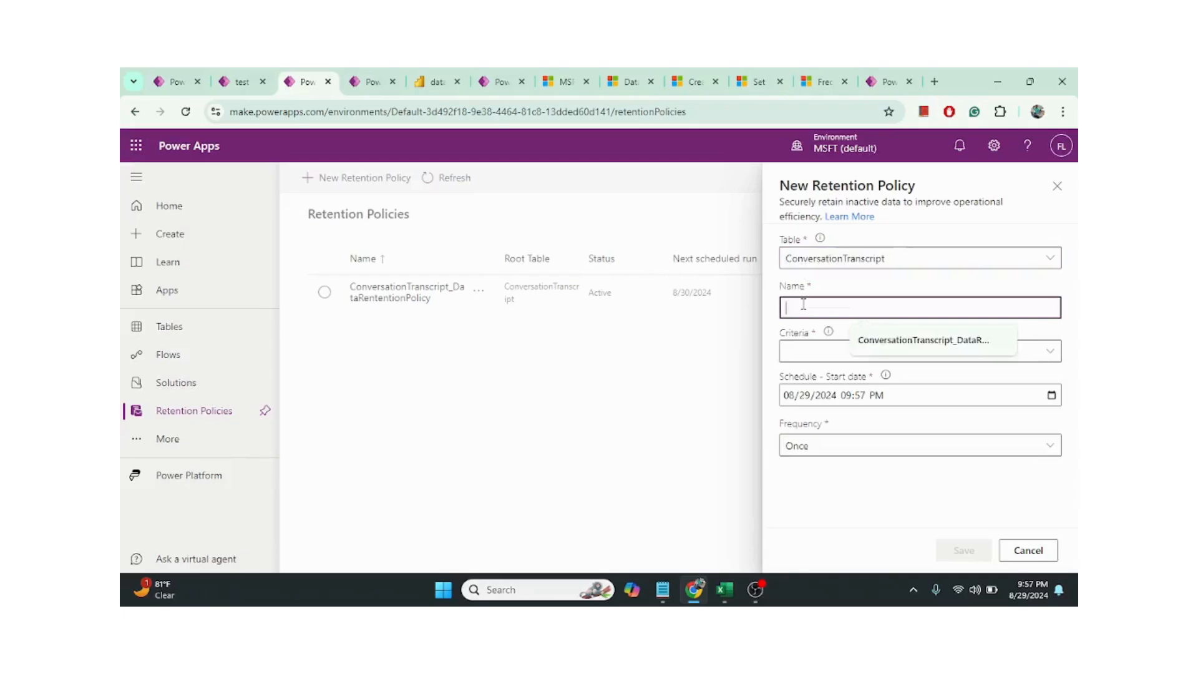
pyautogui.click(889, 339)
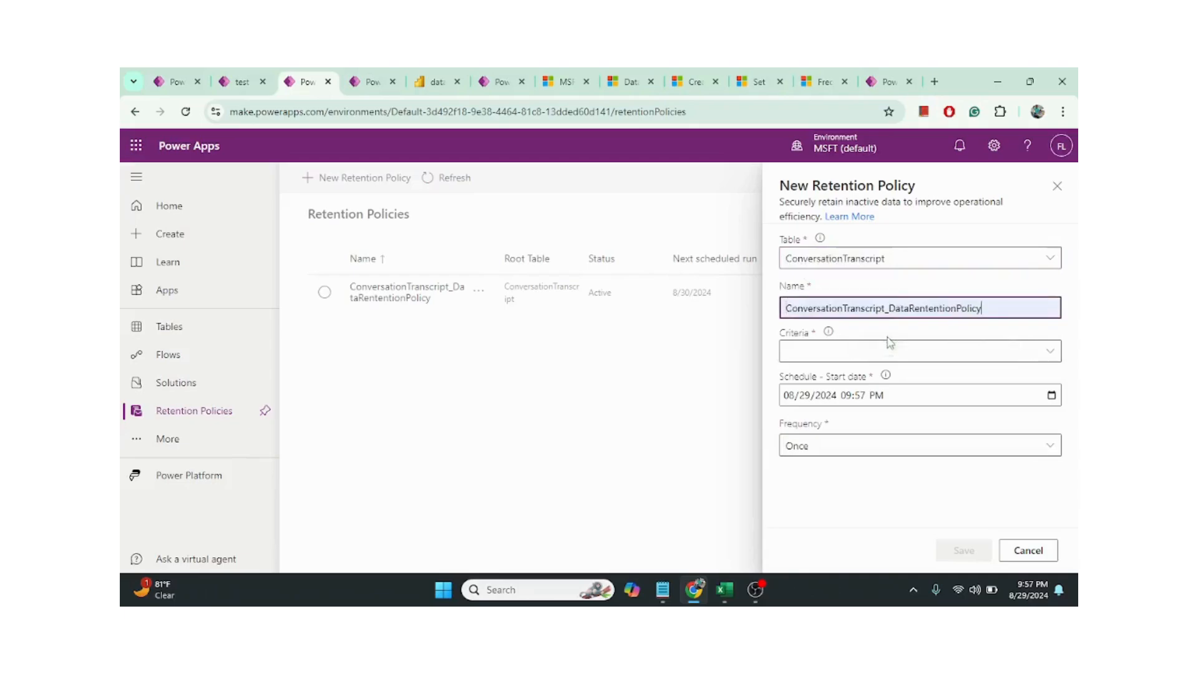
# Choose conversationtranscript Associated View as the new policy's criteria, check the frequency options and discard the policy.
pyautogui.click(820, 347)
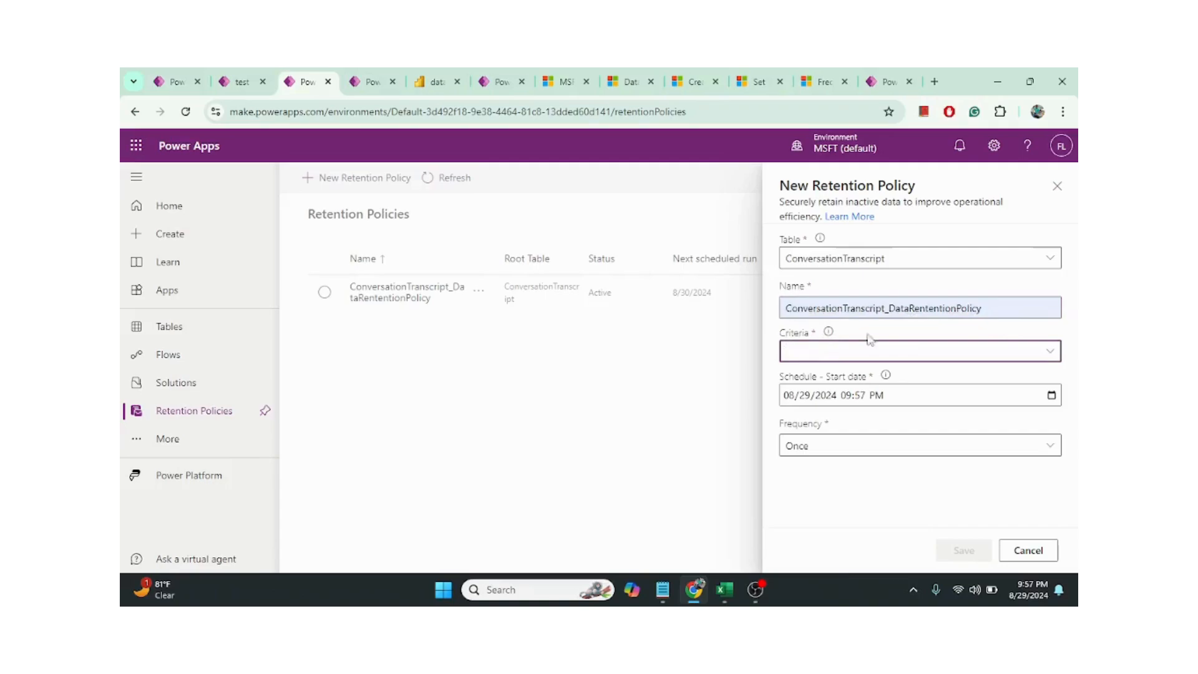
pyautogui.click(1049, 351)
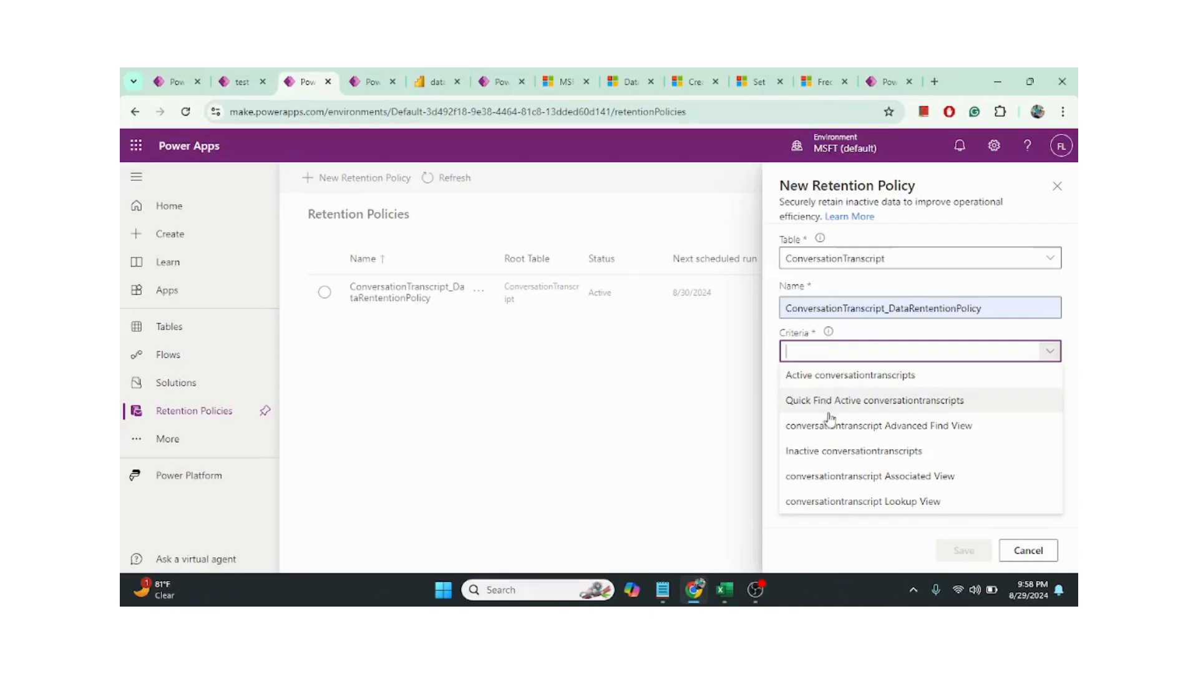
pyautogui.click(842, 477)
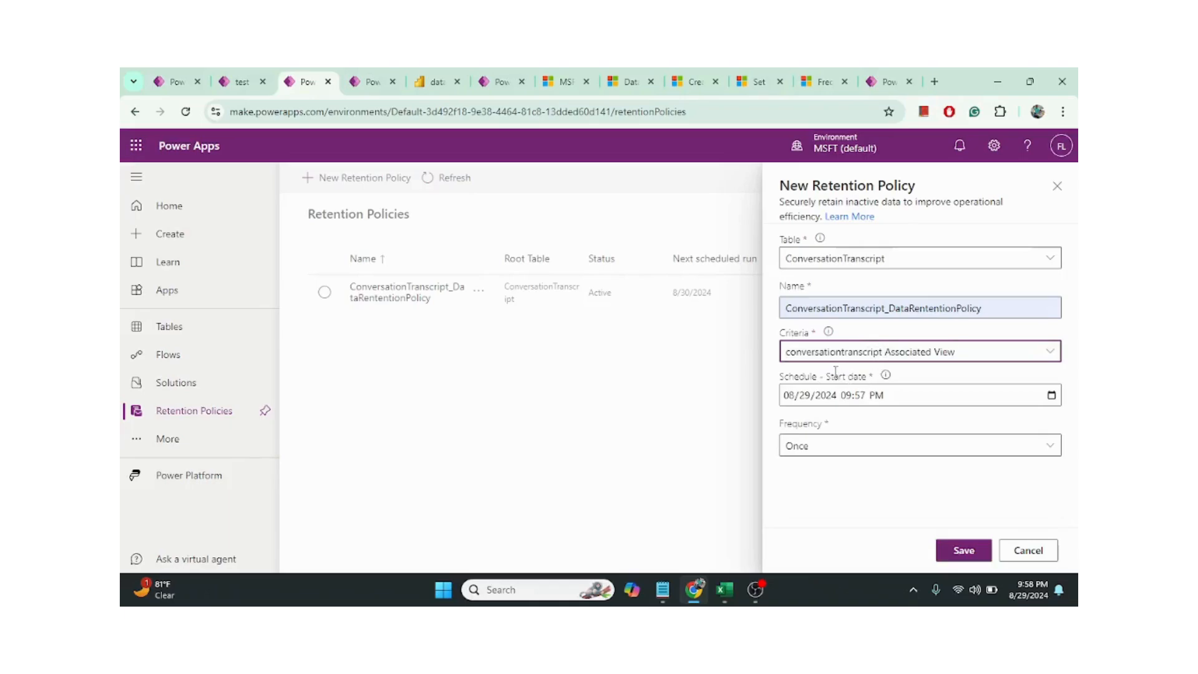
pyautogui.moveTo(835, 372)
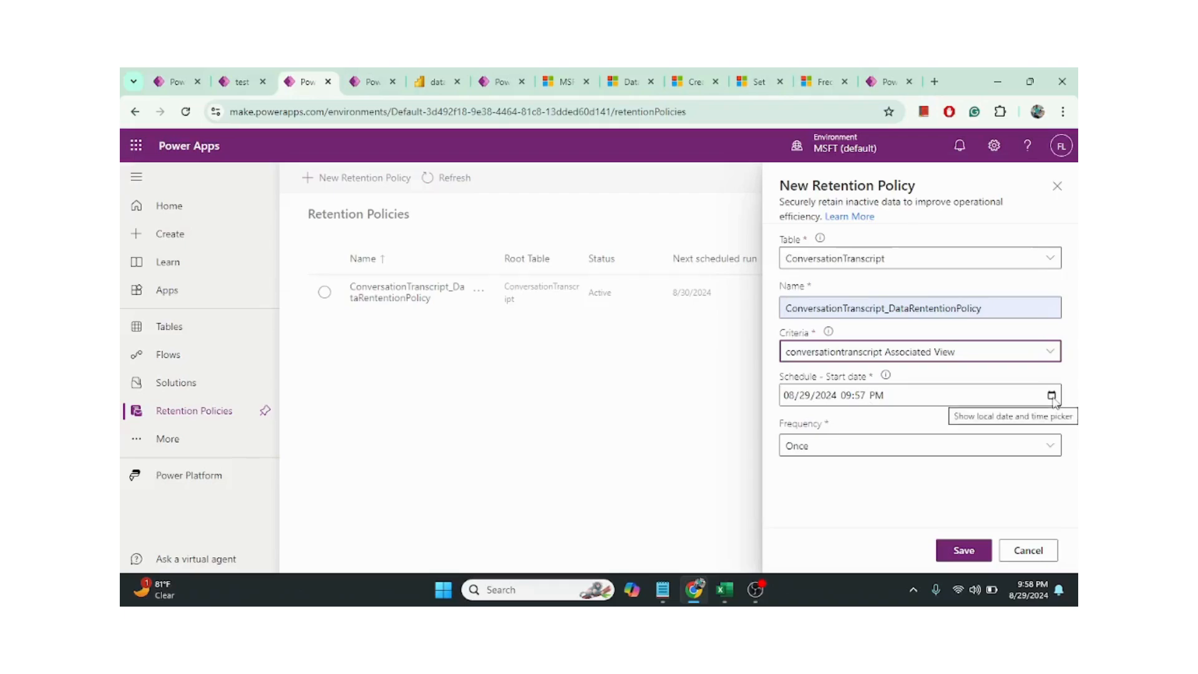
pyautogui.click(836, 445)
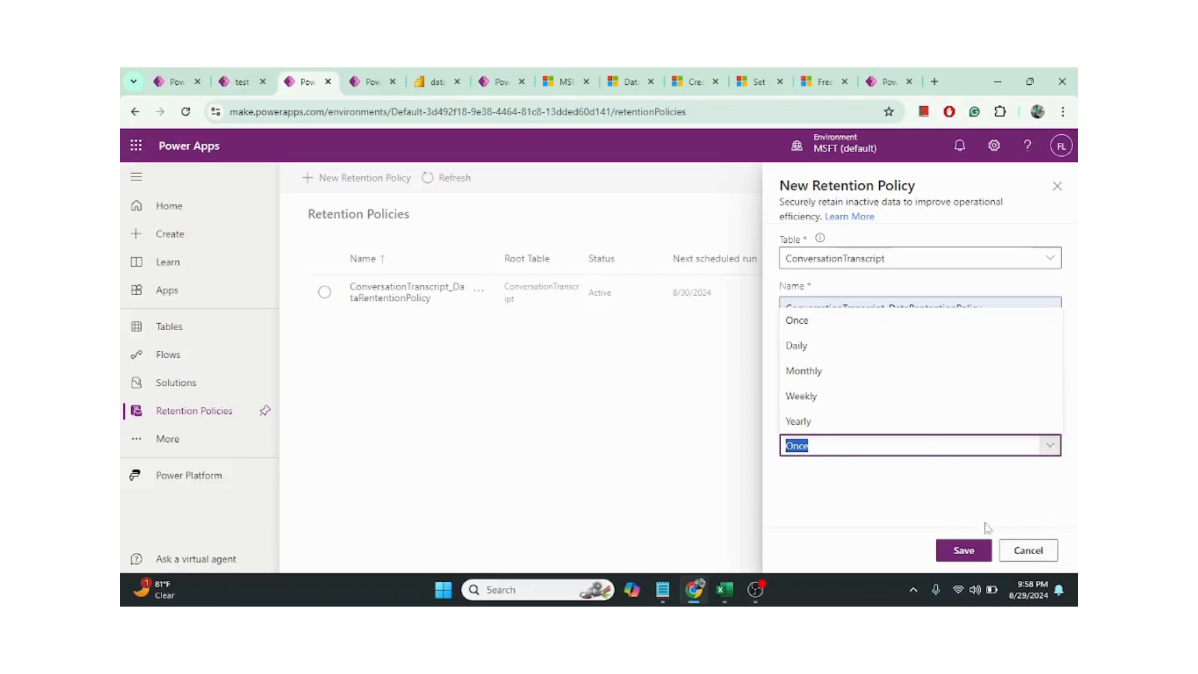
pyautogui.click(1028, 552)
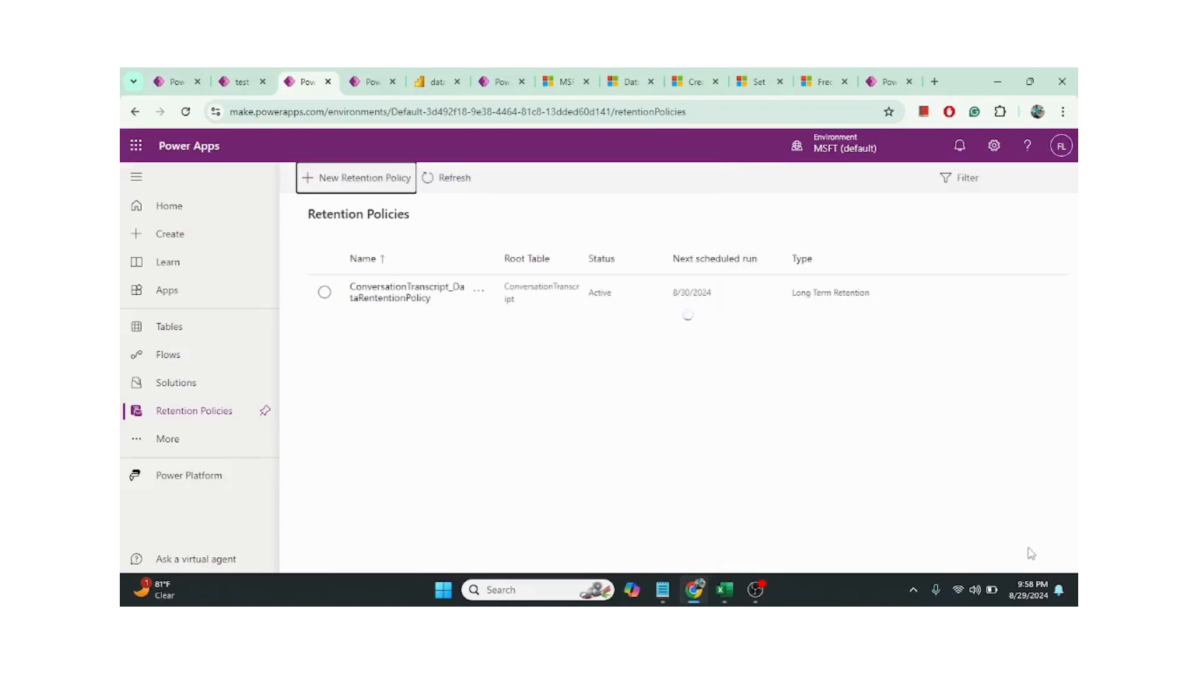
# Open the run history of the existing ConversationTranscript_DataRententionPolicy and view the details of run f8062833.
pyautogui.click(323, 292)
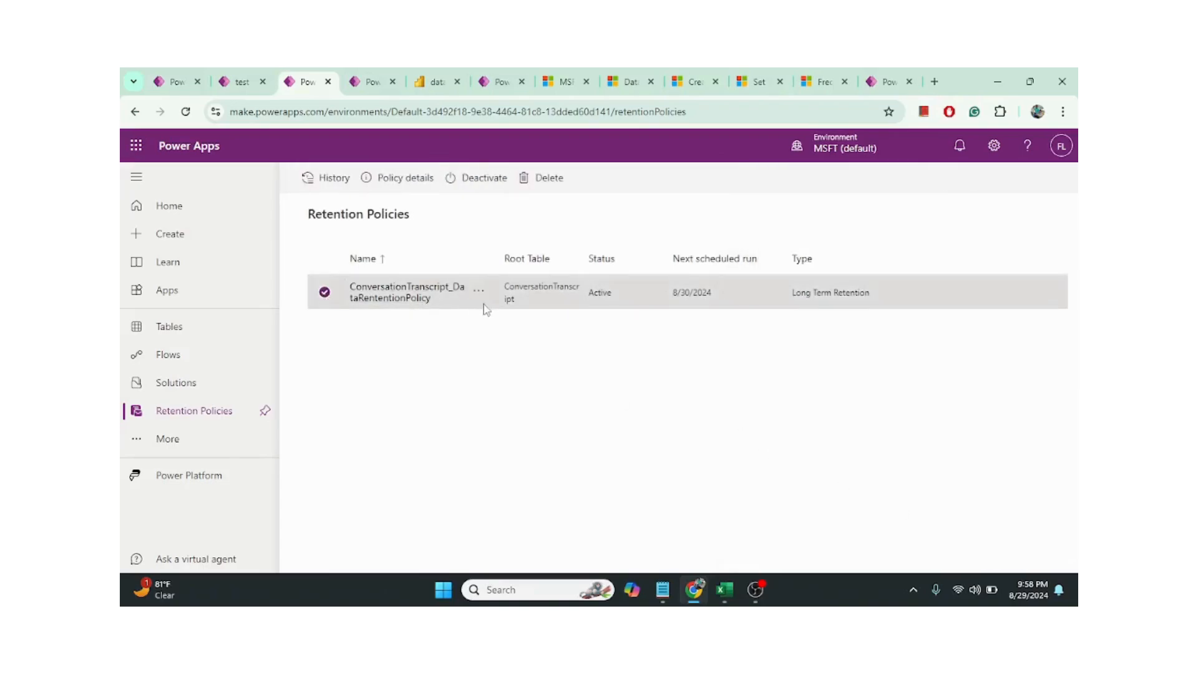
pyautogui.click(413, 297)
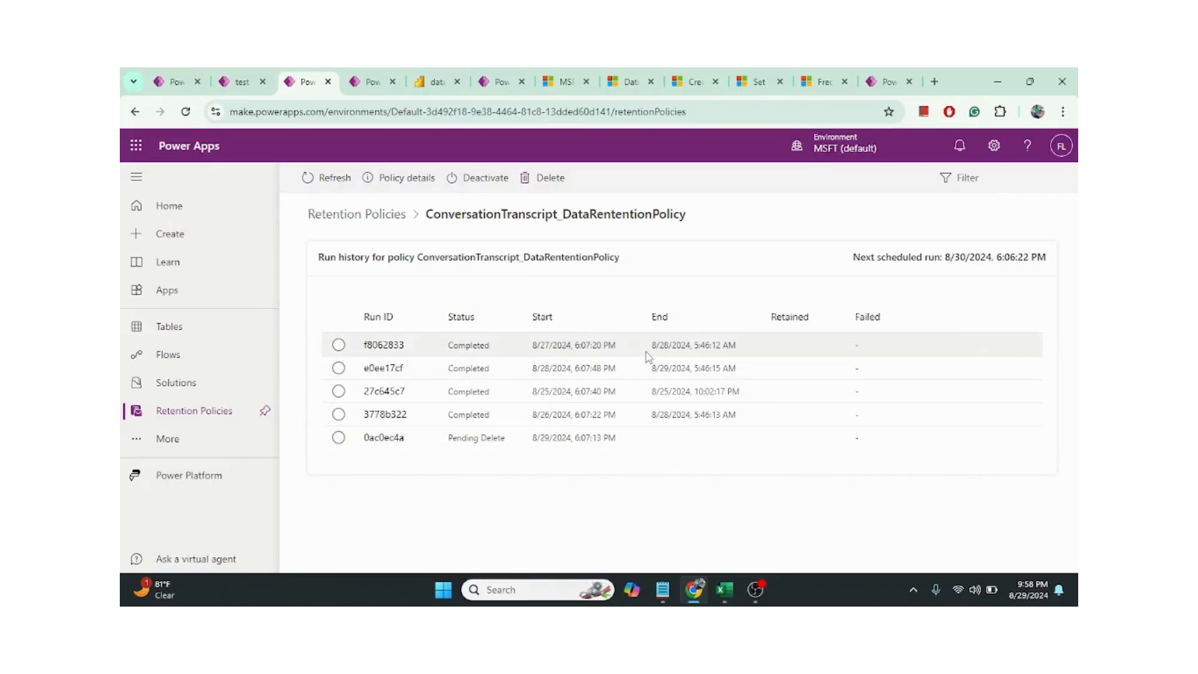
pyautogui.click(402, 349)
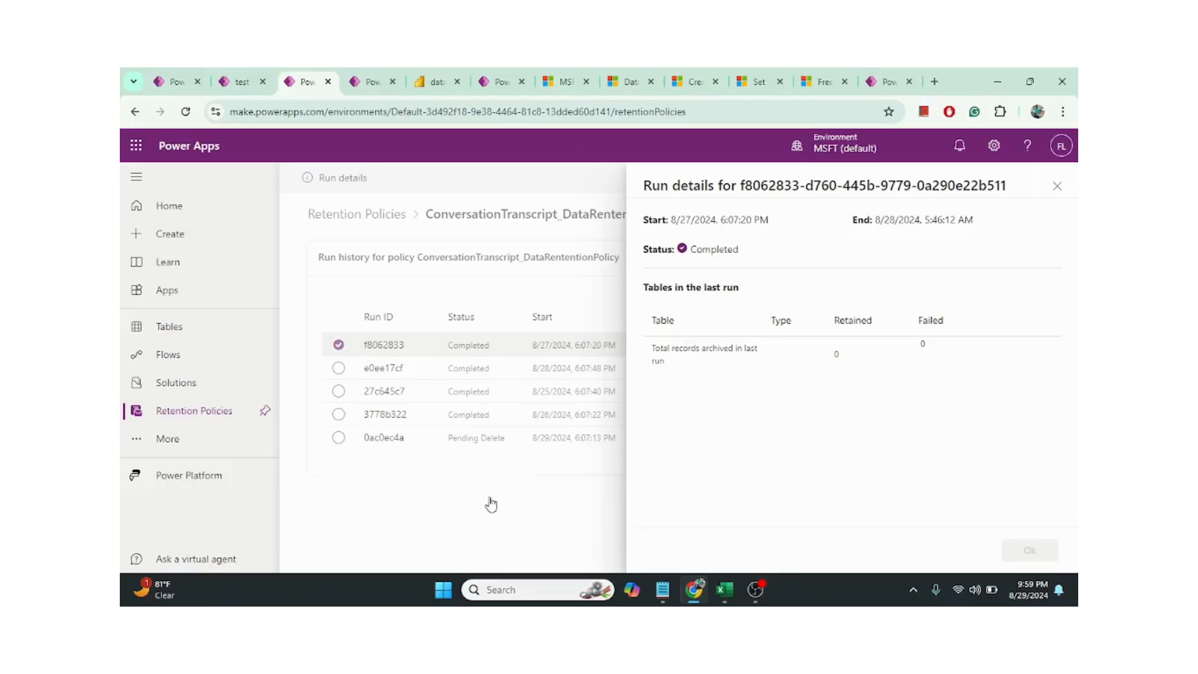
pyautogui.click(1056, 186)
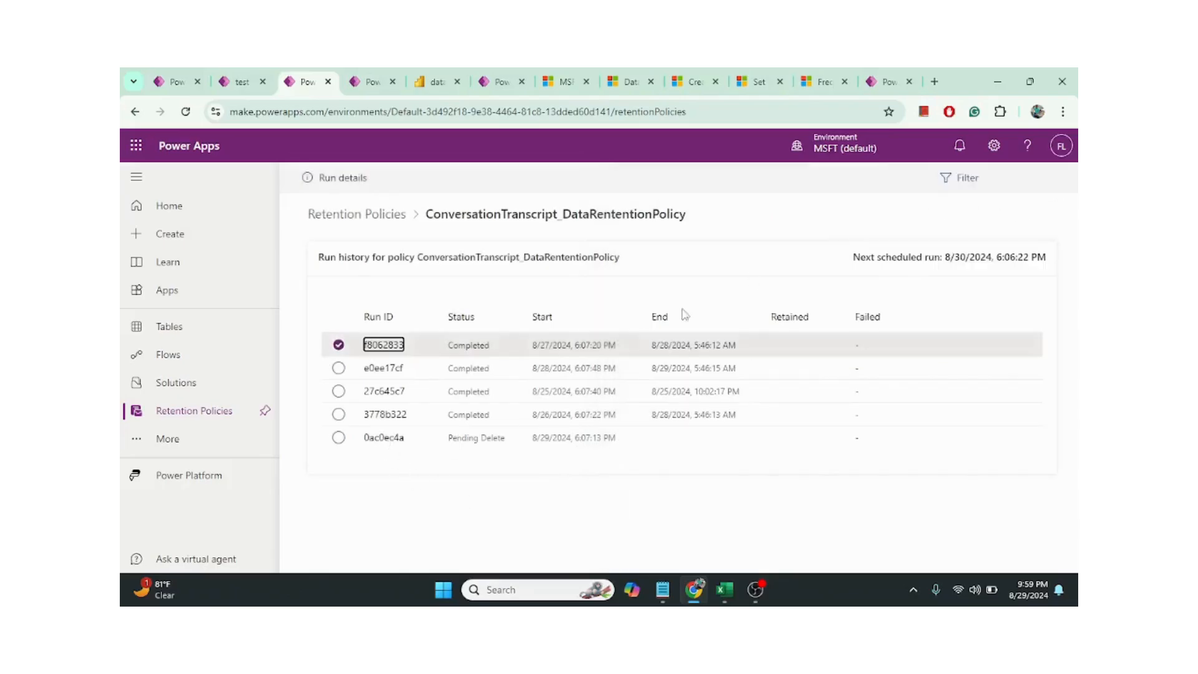
# Check the retained and failed record counts in the details of runs 3778b322 and 27c645c7.
pyautogui.click(386, 417)
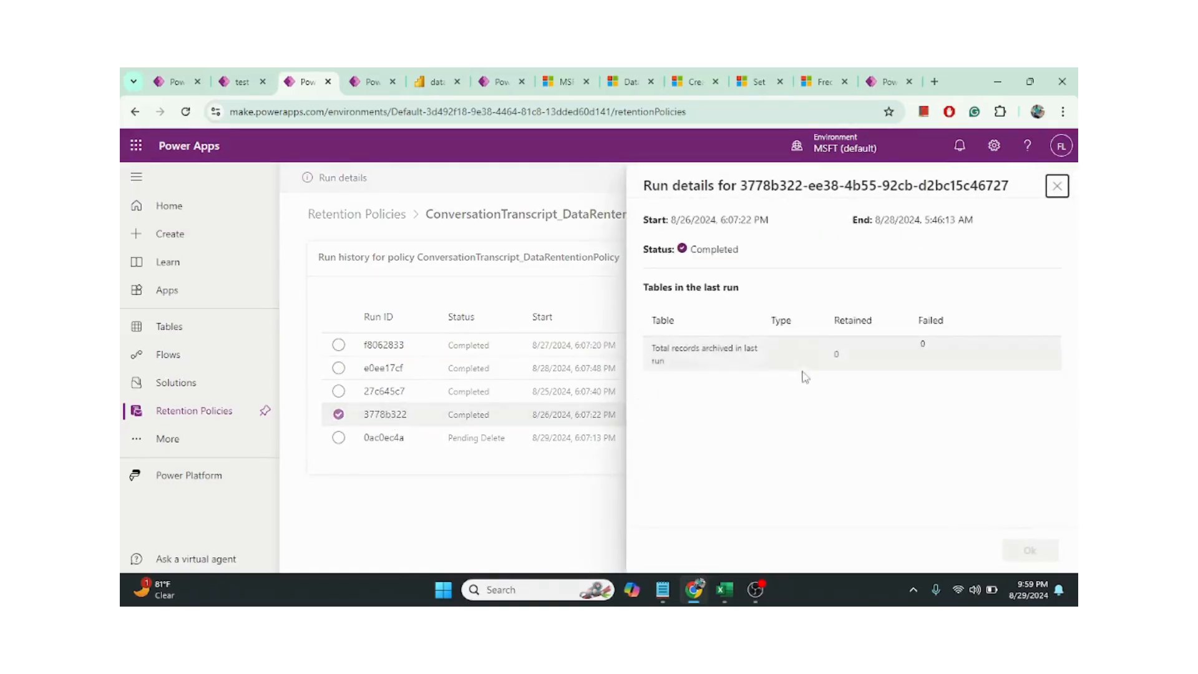
pyautogui.click(1057, 187)
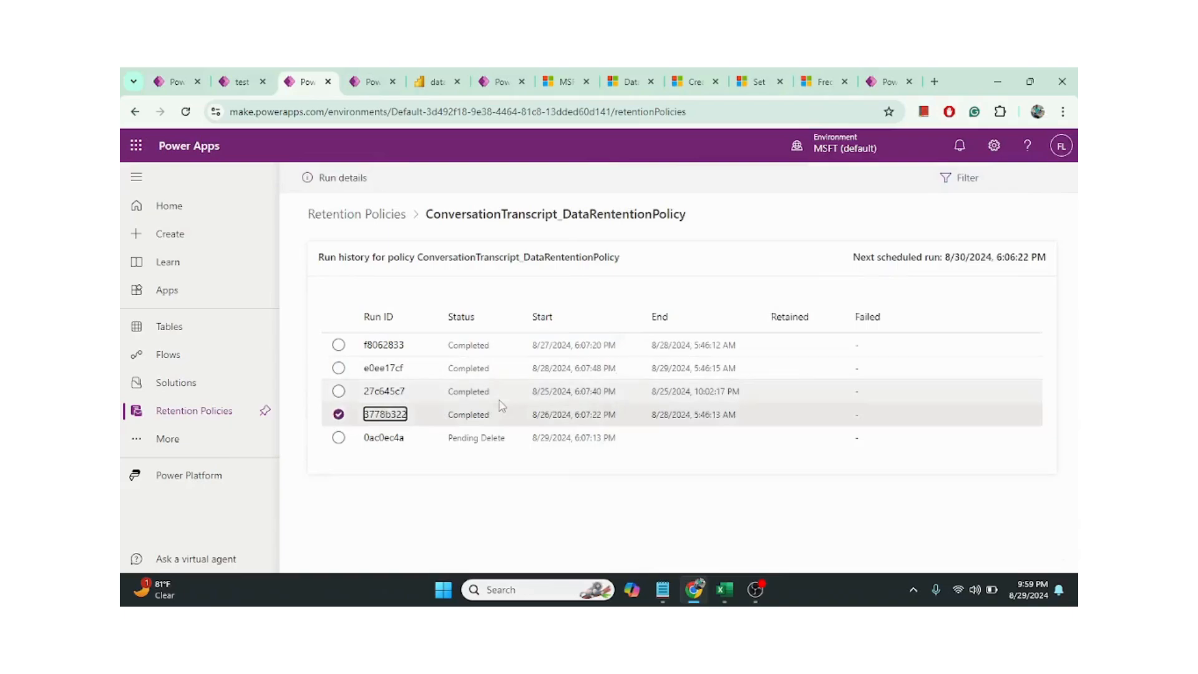
pyautogui.click(385, 393)
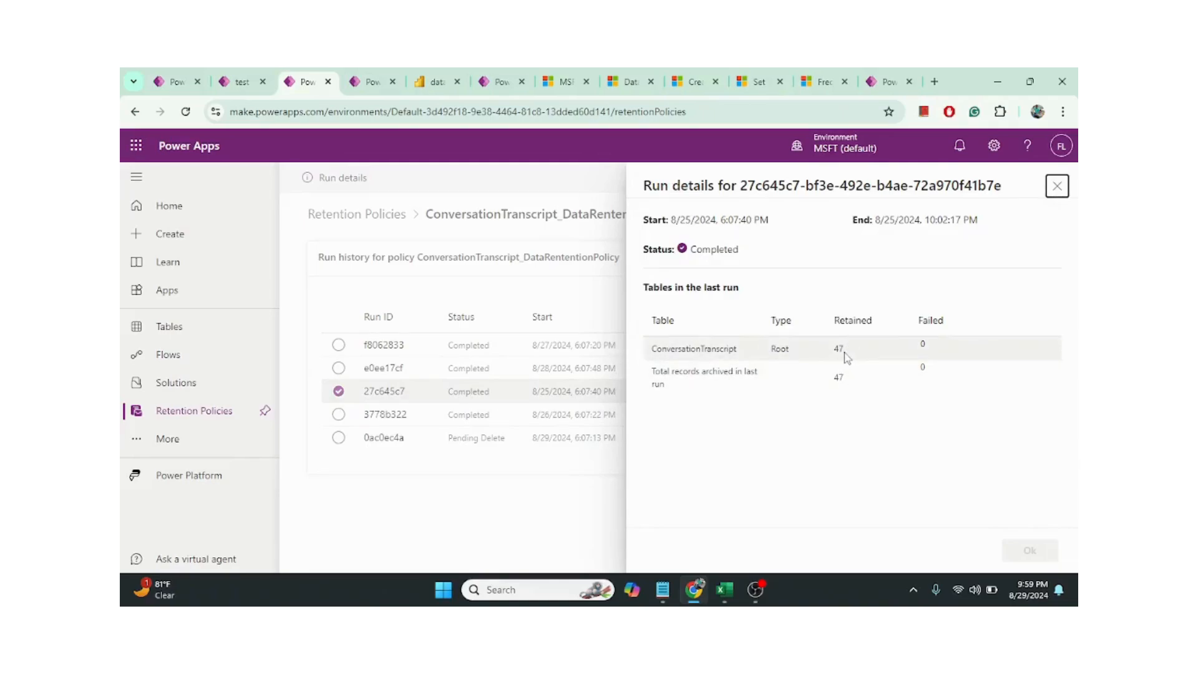
pyautogui.click(1056, 187)
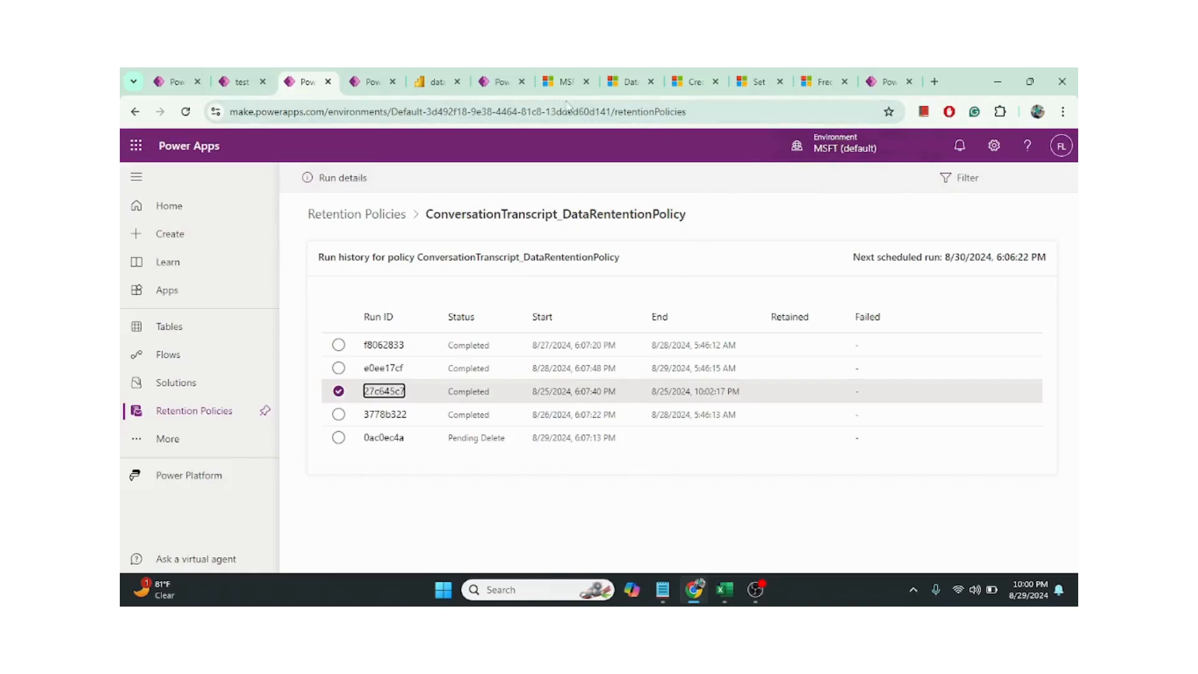
# Switch to the "View retained data using a flow" flow and check the background operation's catalog and category options, keeping Retained Data.
pyautogui.click(371, 80)
pyautogui.click(427, 74)
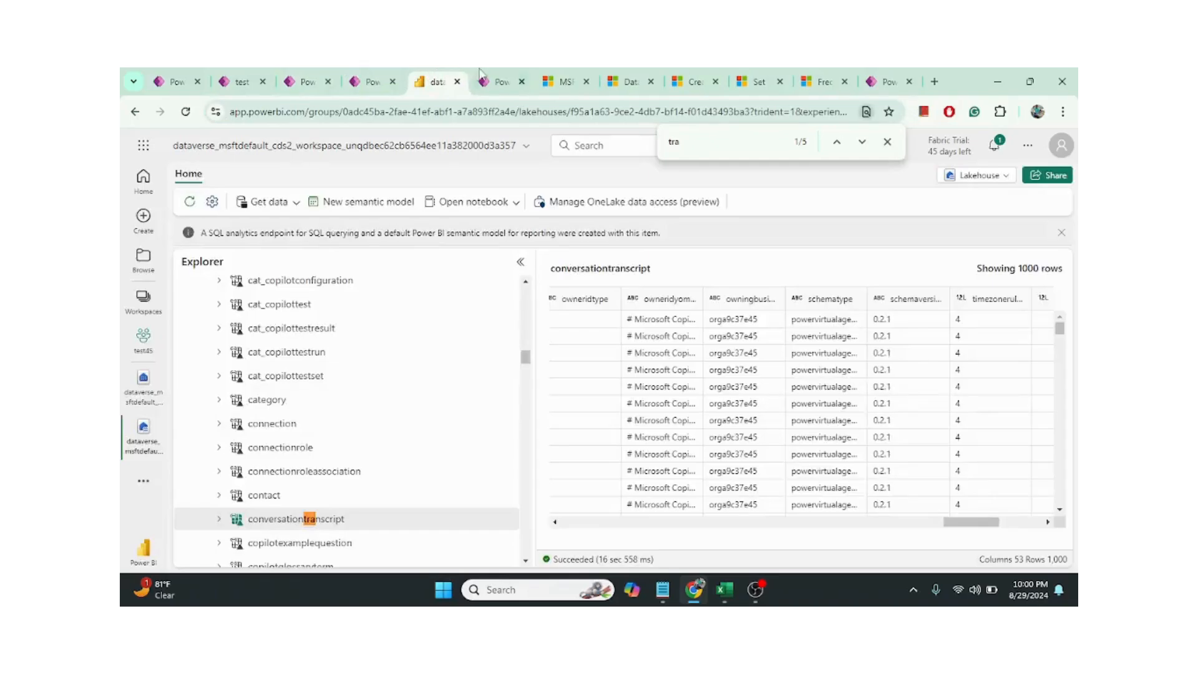
pyautogui.click(485, 75)
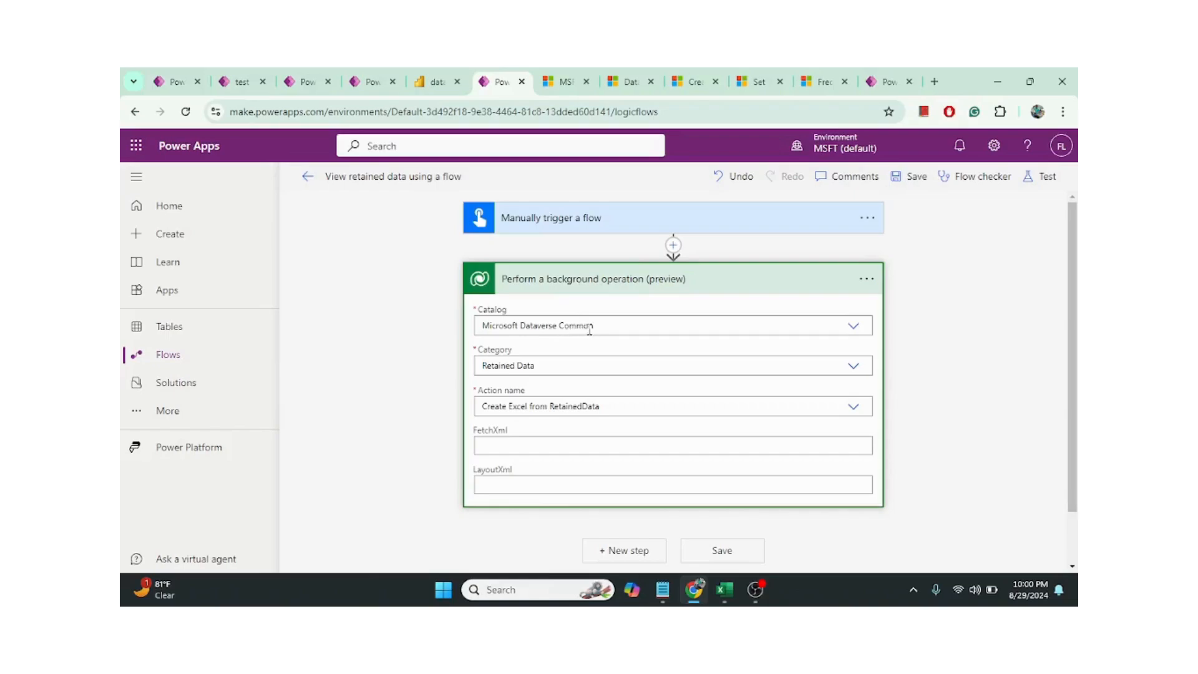
pyautogui.click(851, 329)
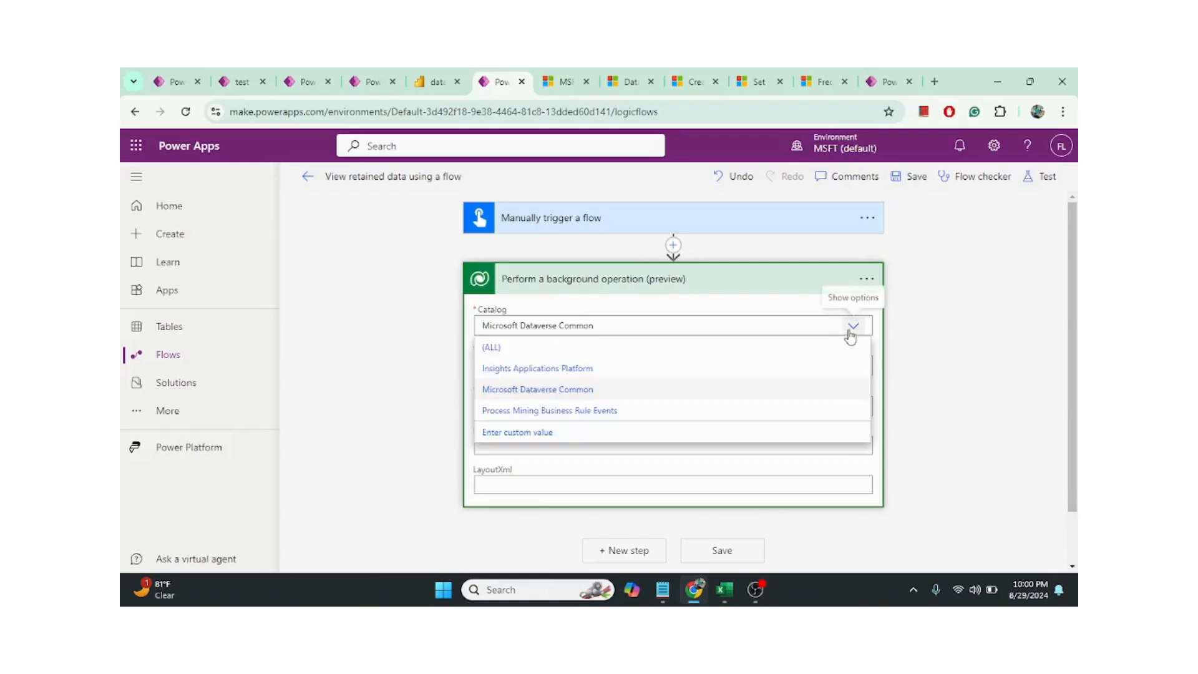
pyautogui.click(900, 356)
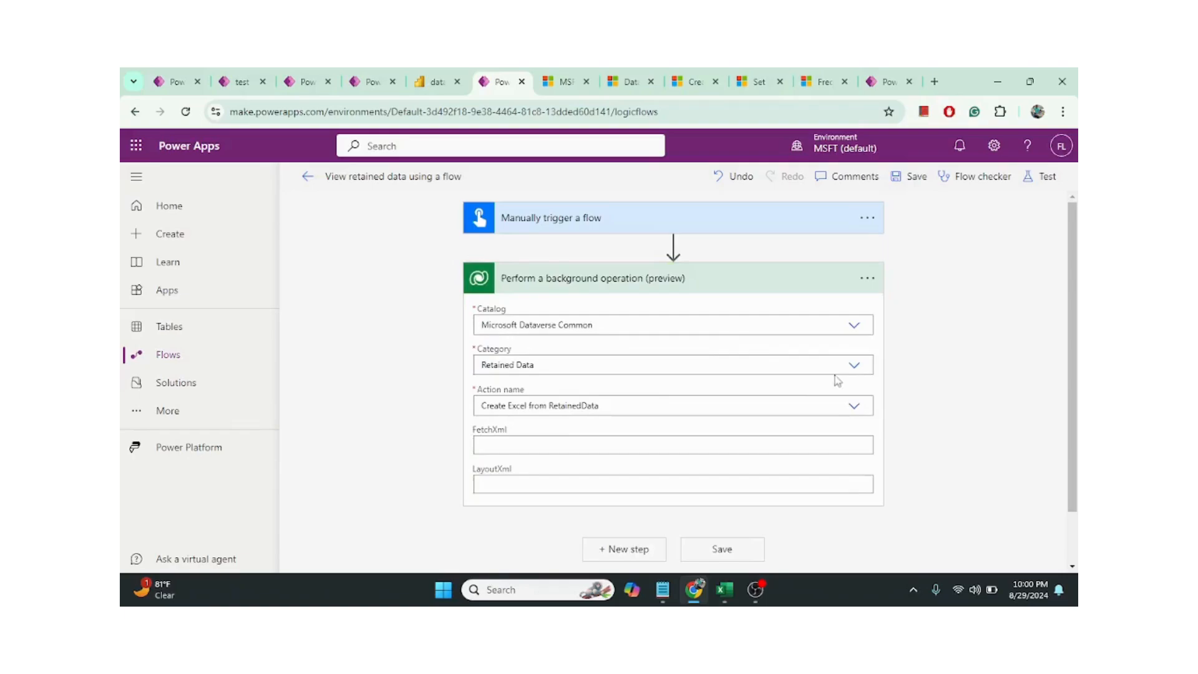
pyautogui.click(854, 367)
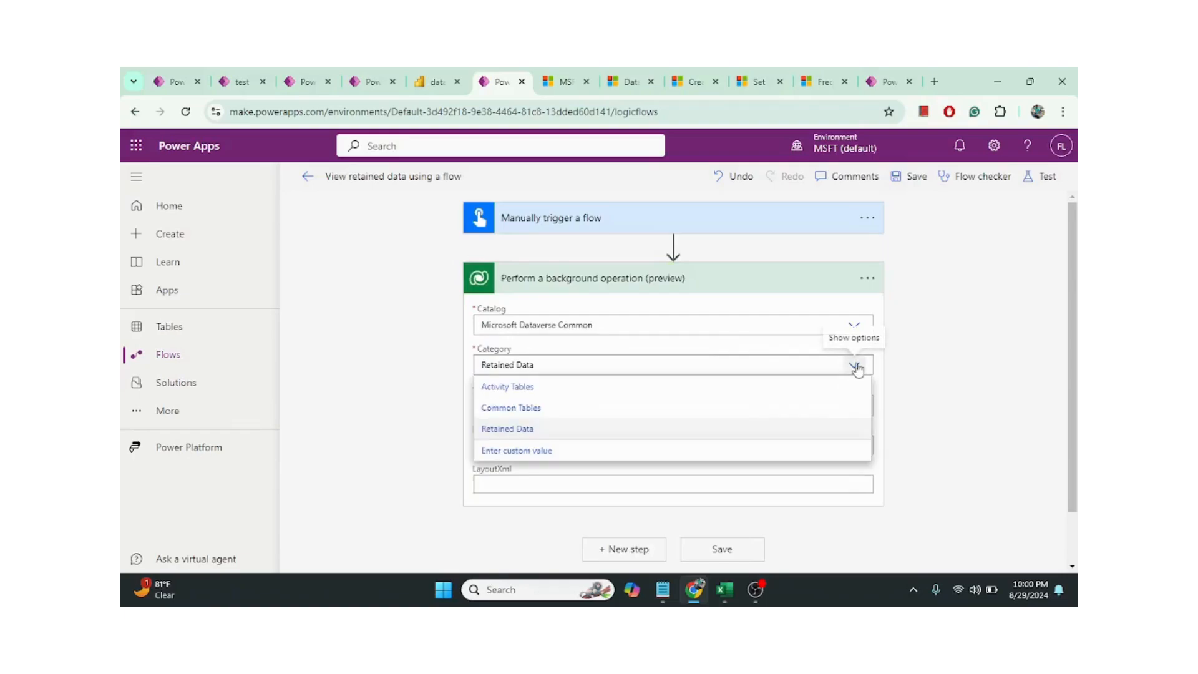
pyautogui.click(527, 430)
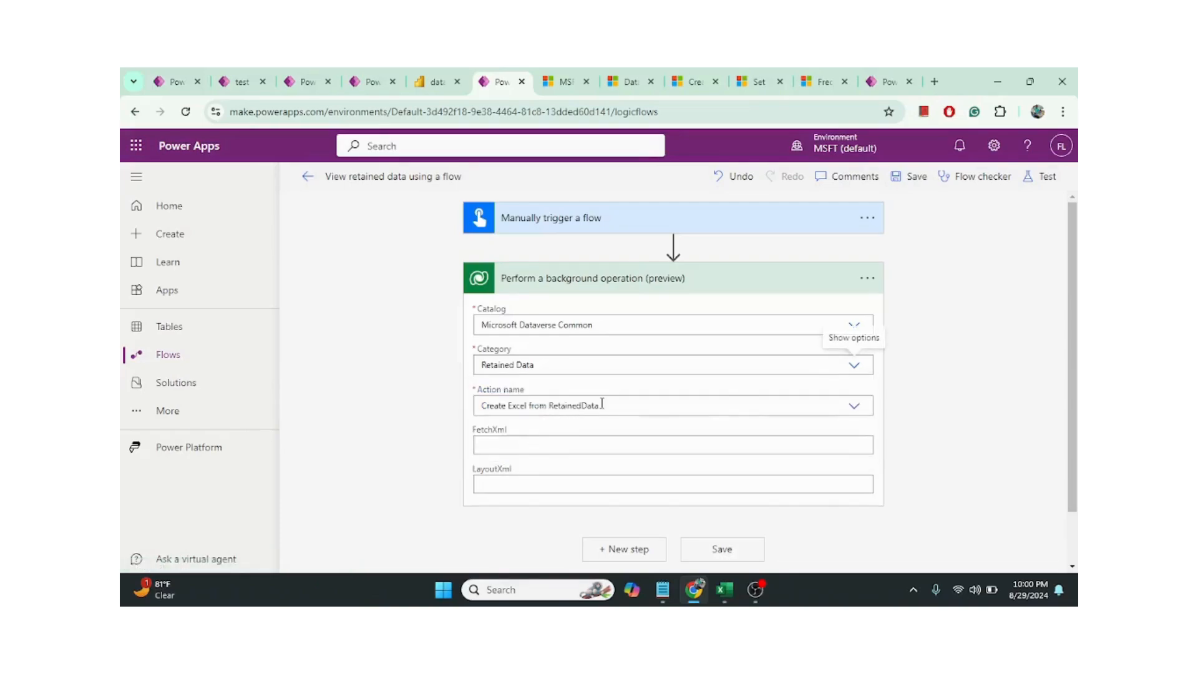
# Check the background operation's available action names and the parameters offered for its FetchXml and LayoutXml fields.
pyautogui.click(854, 408)
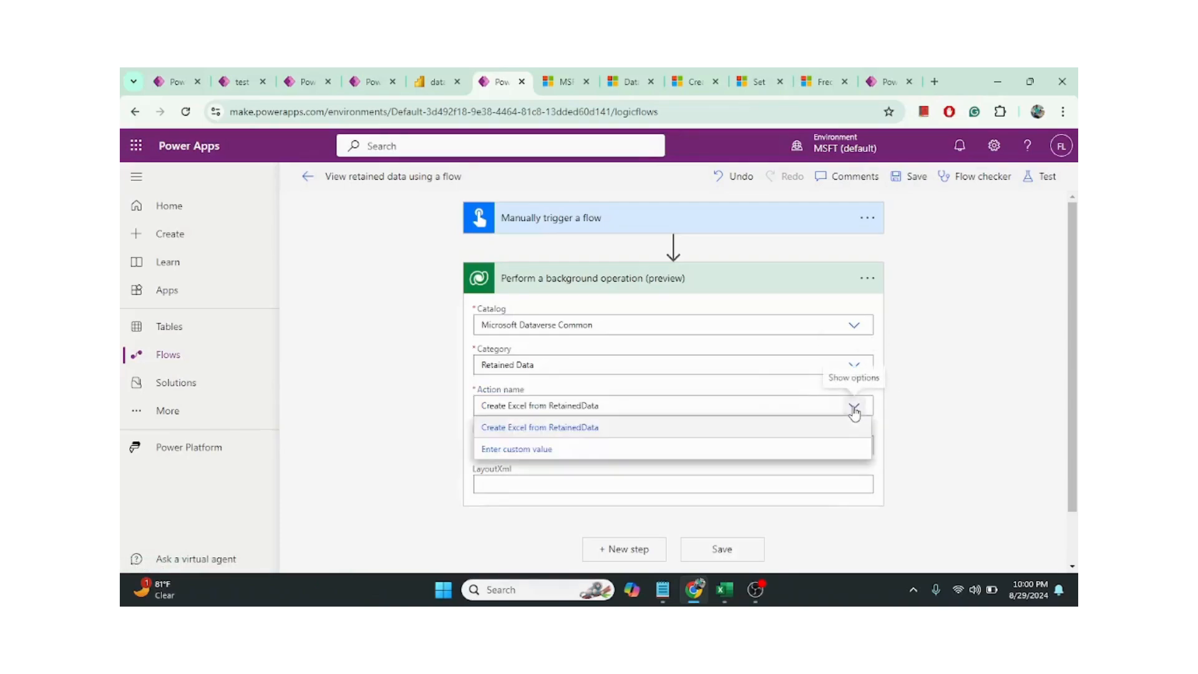
pyautogui.click(906, 420)
pyautogui.click(591, 448)
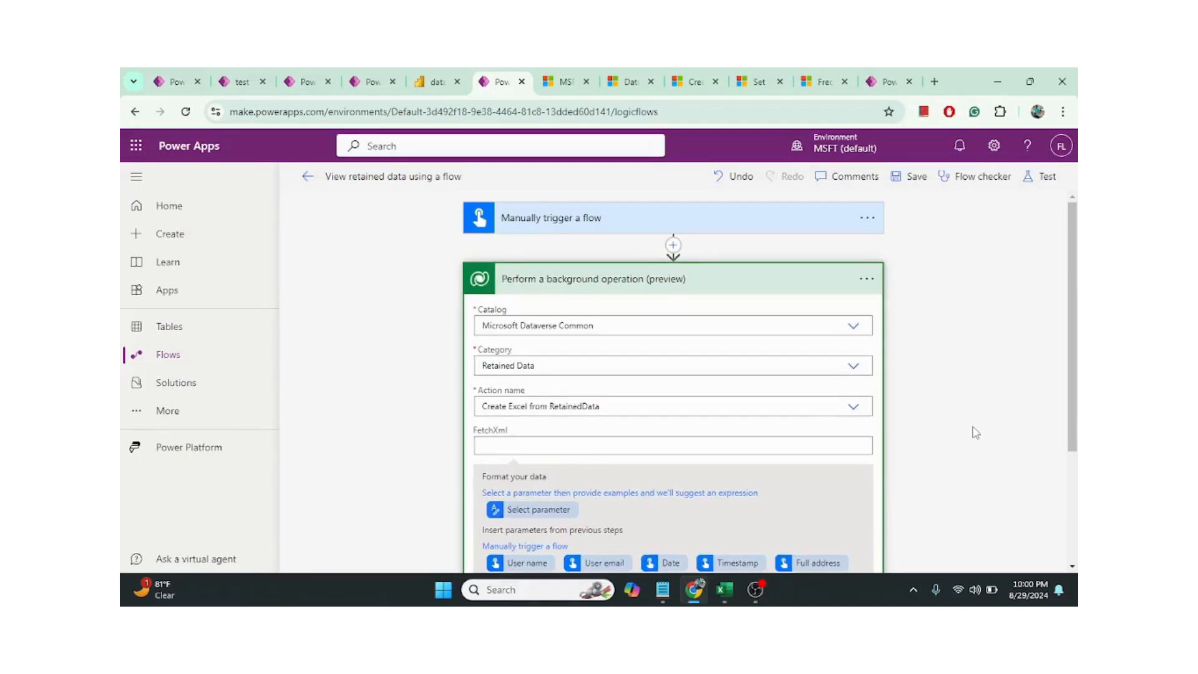
pyautogui.click(1051, 406)
pyautogui.moveTo(1062, 419); pyautogui.dragTo(1061, 524)
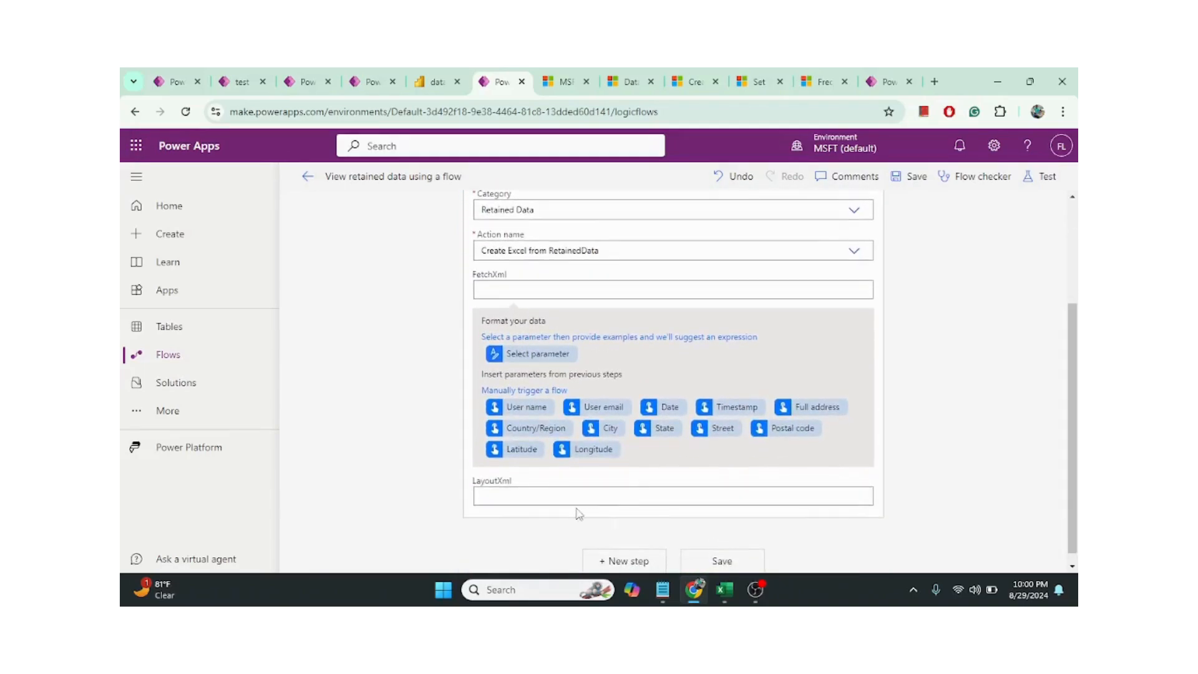
pyautogui.click(554, 499)
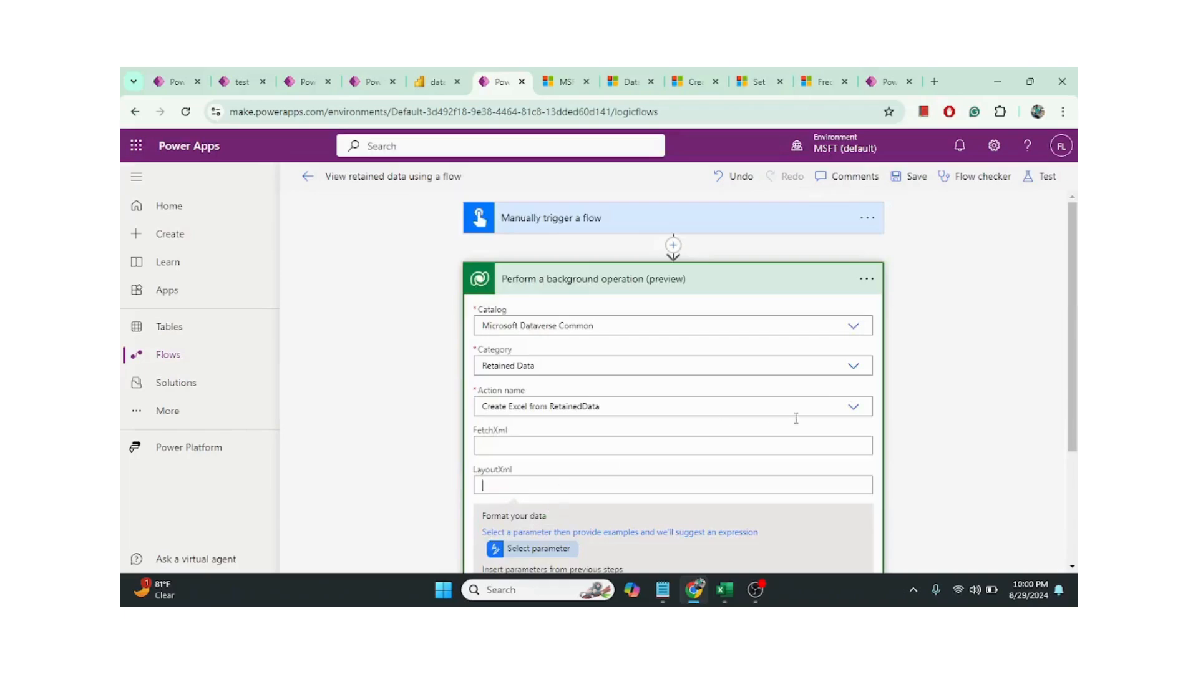
pyautogui.moveTo(1072, 377); pyautogui.dragTo(1076, 484)
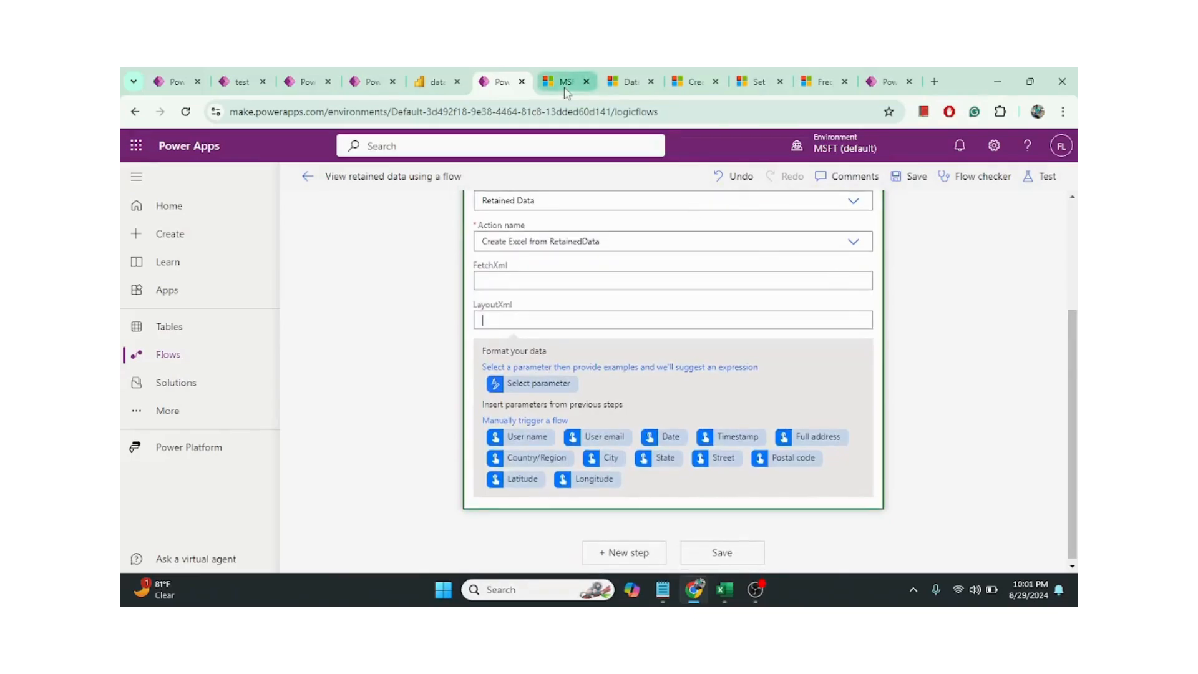
# Return to the environment's Tables list in Power Apps and open its link to Microsoft Fabric.
pyautogui.click(430, 76)
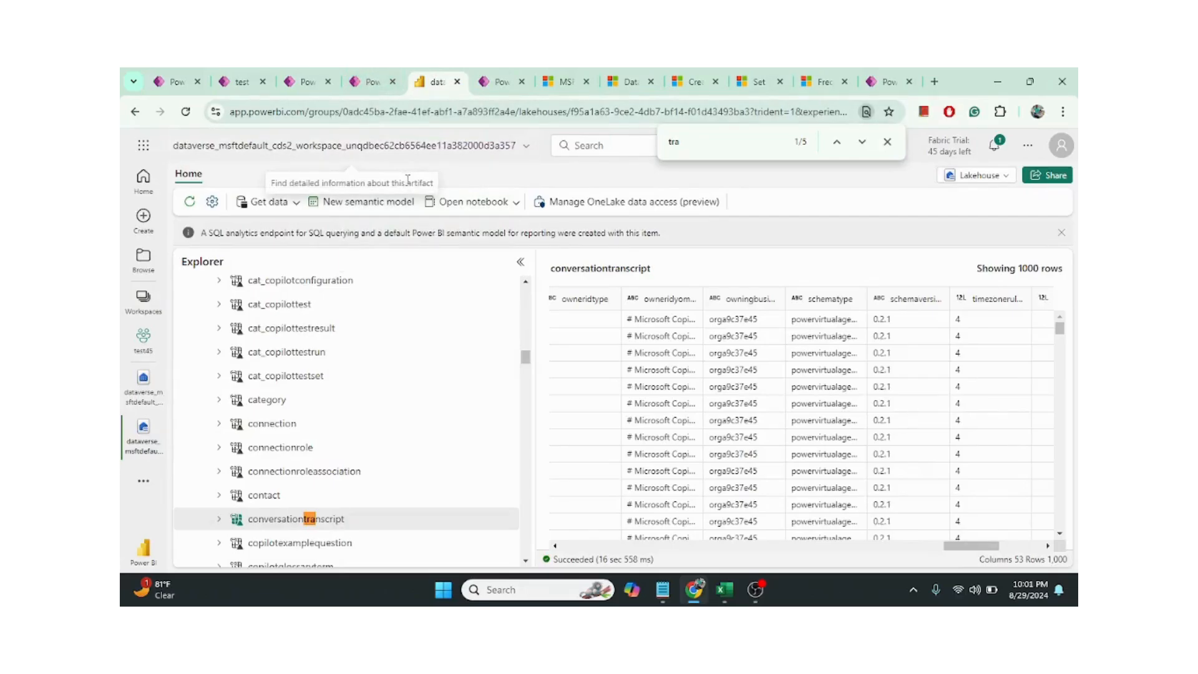
pyautogui.click(366, 77)
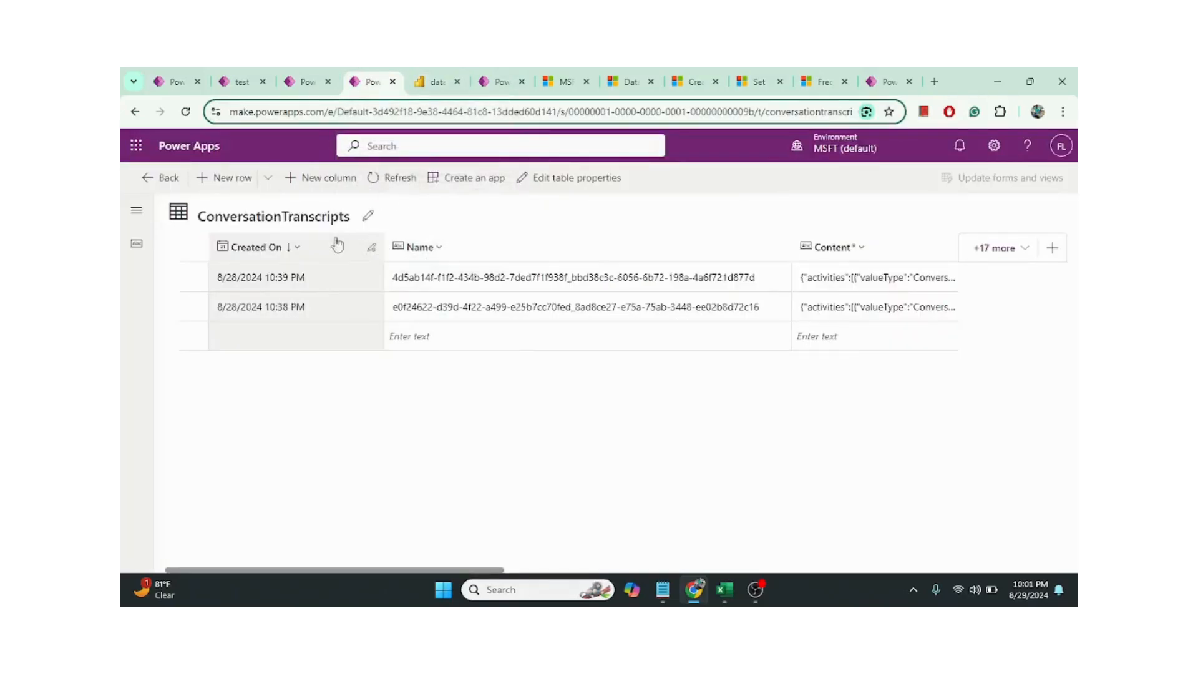
pyautogui.click(144, 178)
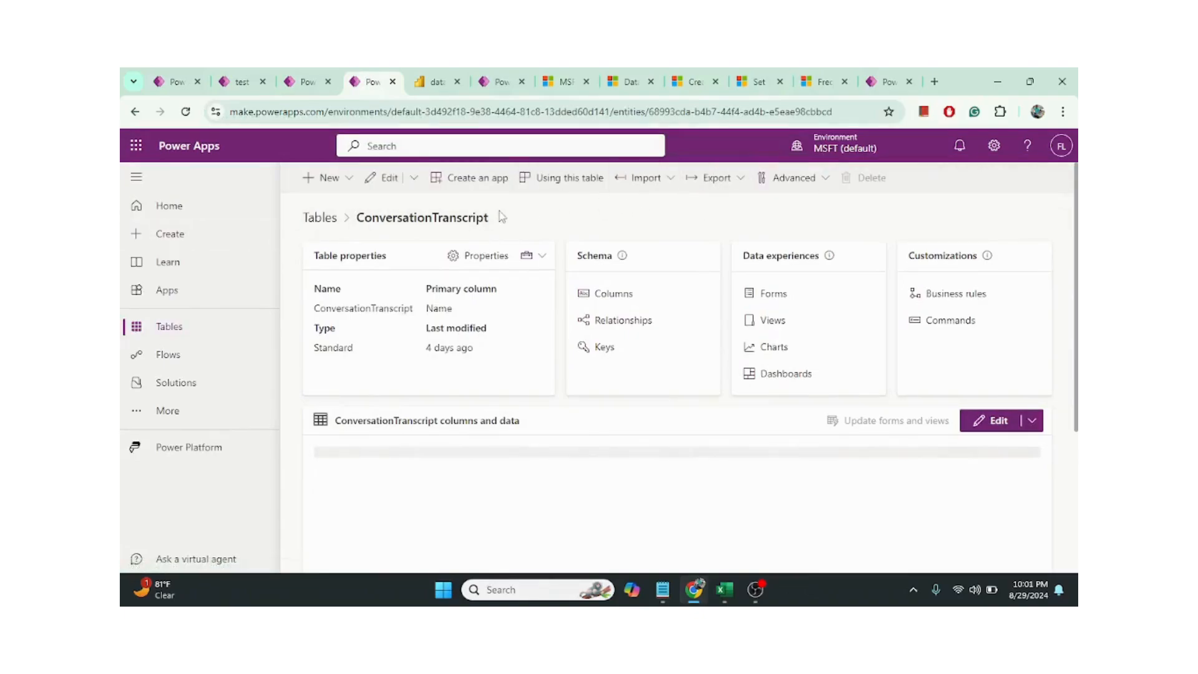
pyautogui.click(190, 325)
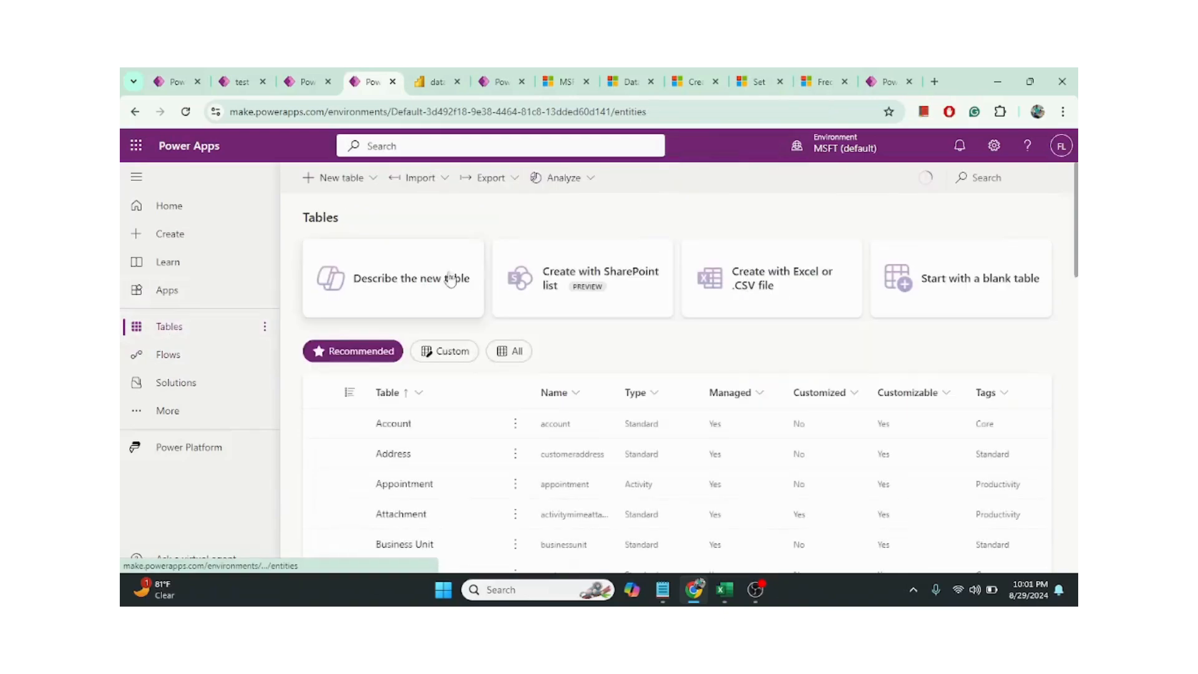
pyautogui.click(587, 188)
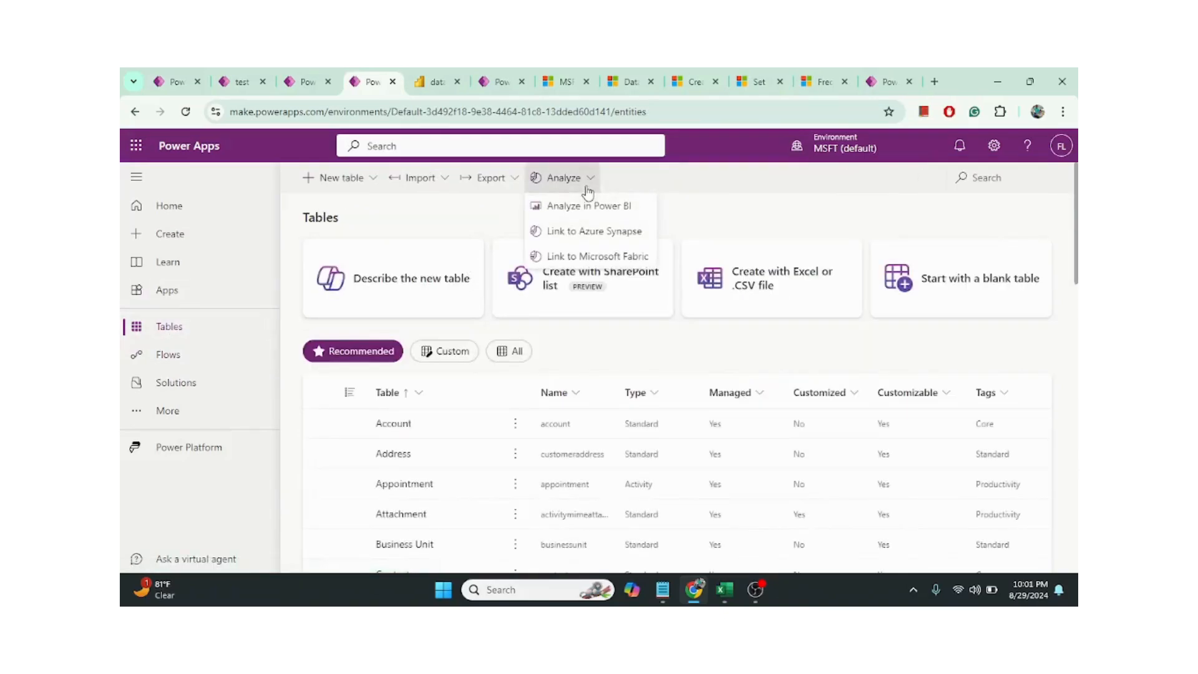
pyautogui.click(572, 256)
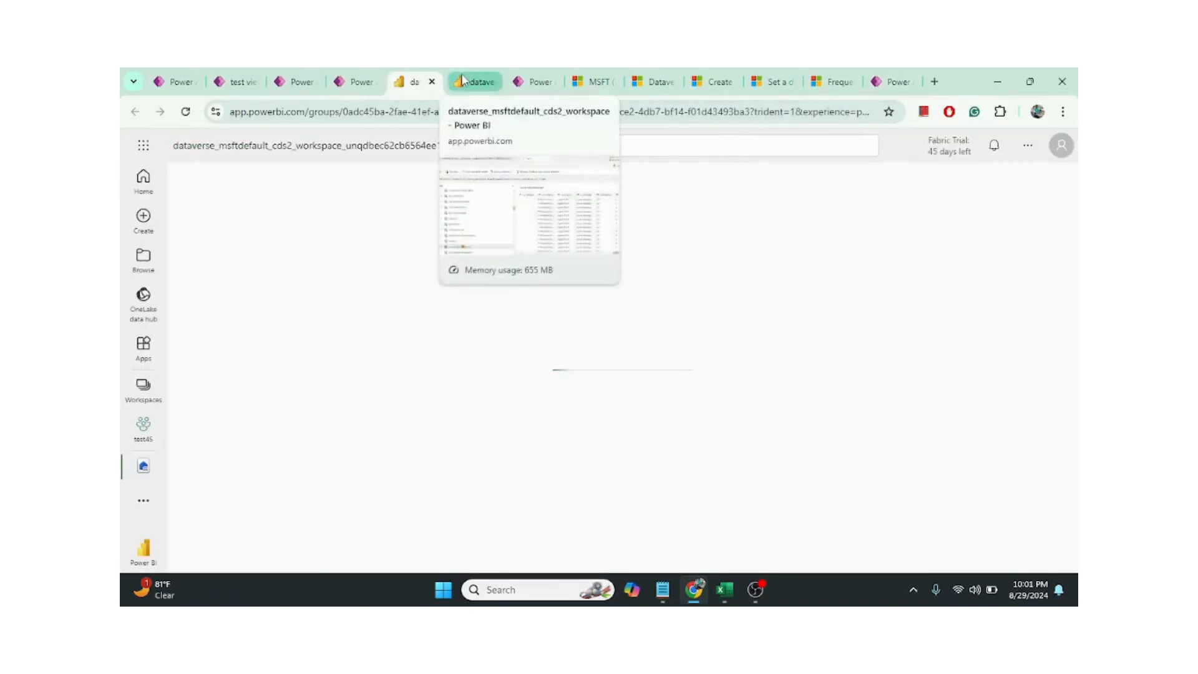
# Switch to the loaded Power BI lakehouse and examine the last columns of the conversationtranscript table.
pyautogui.click(462, 80)
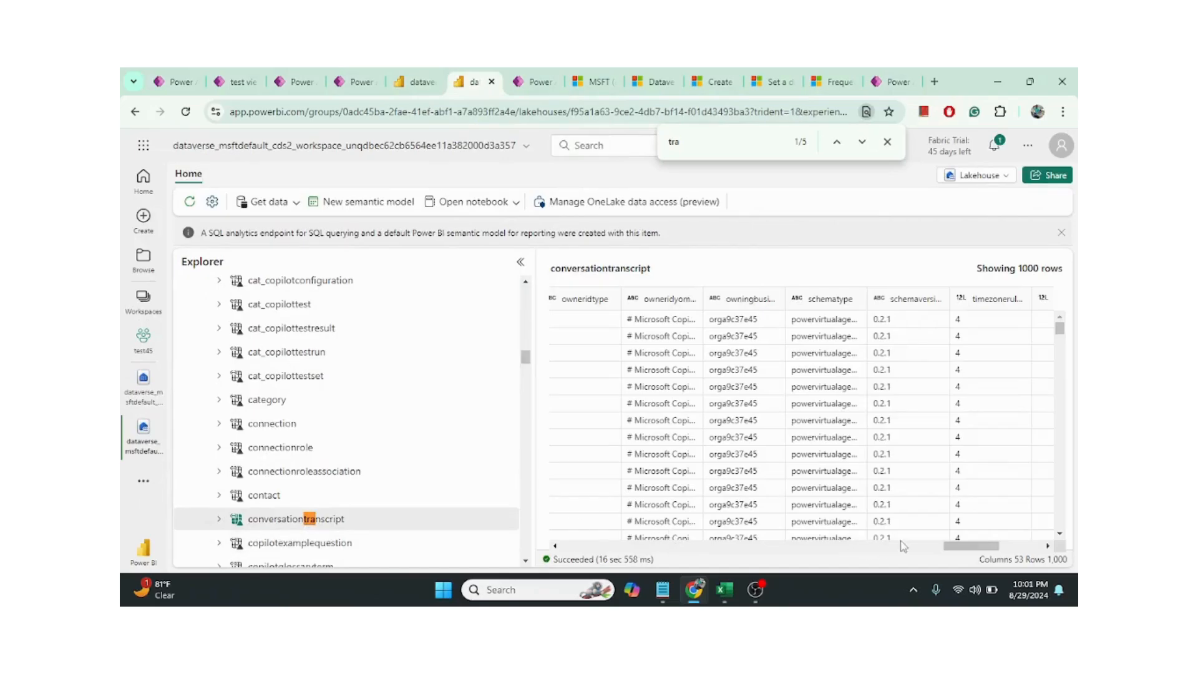
pyautogui.moveTo(947, 547); pyautogui.dragTo(996, 548)
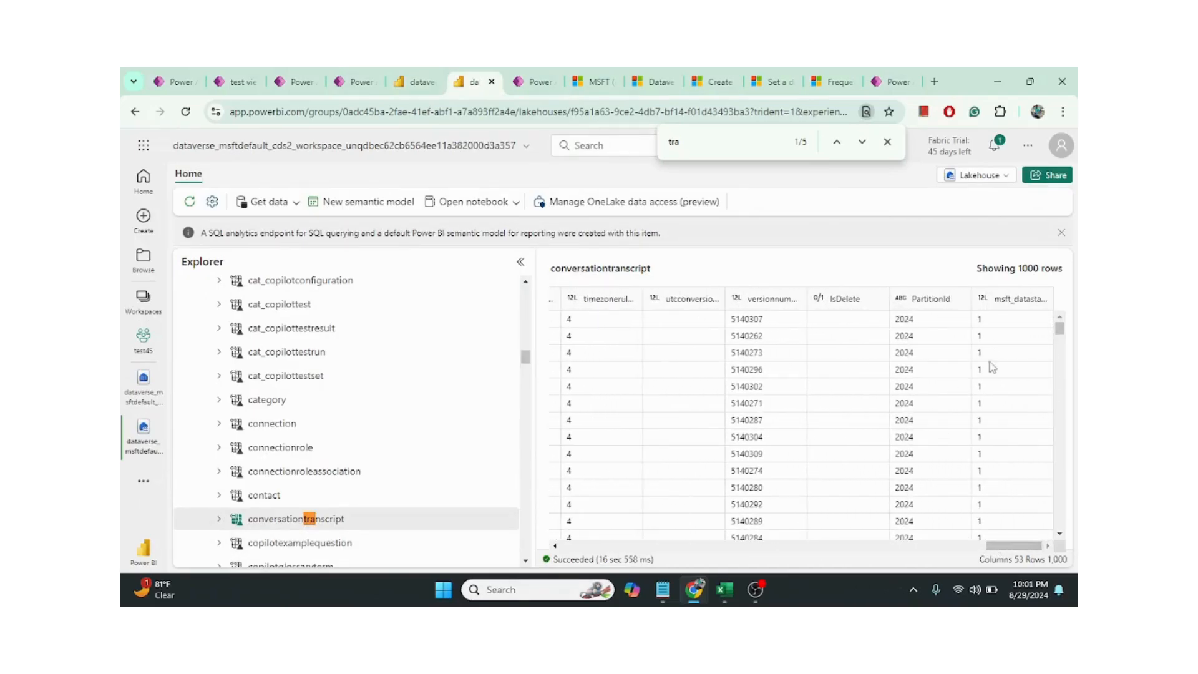